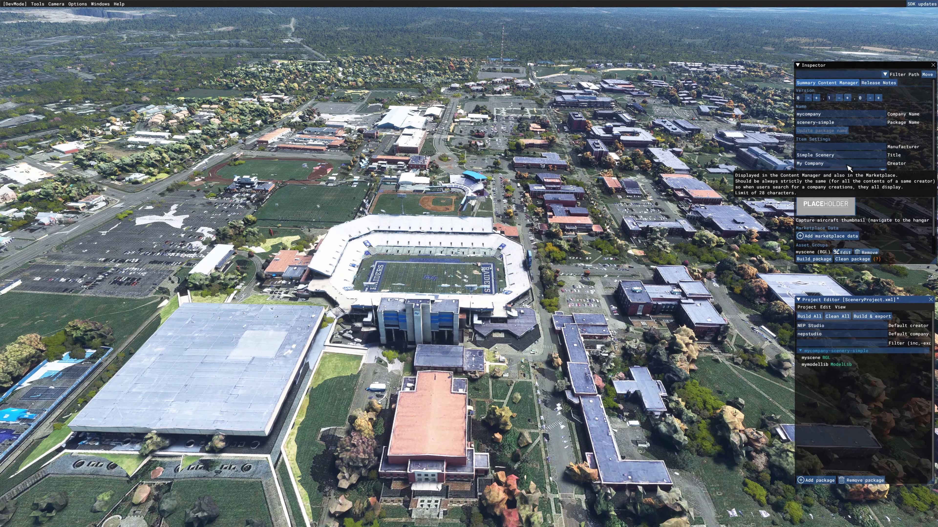
Set the package title to "MTSU Lighting".
click(838, 156)
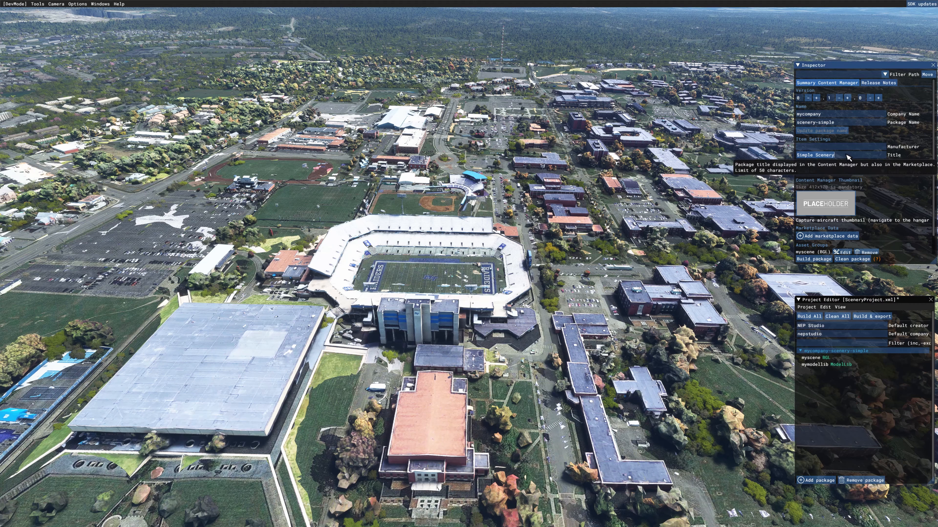
key(BackSpace)
key(BackSpace)
key(BackSpace)
key(BackSpace)
key(BackSpace)
key(BackSpace)
key(BackSpace)
key(BackSpace)
key(BackSpace)
key(BackSpace)
key(BackSpace)
key(BackSpace)
key(BackSpace)
key(BackSpace)
text(MTSU Lighting)
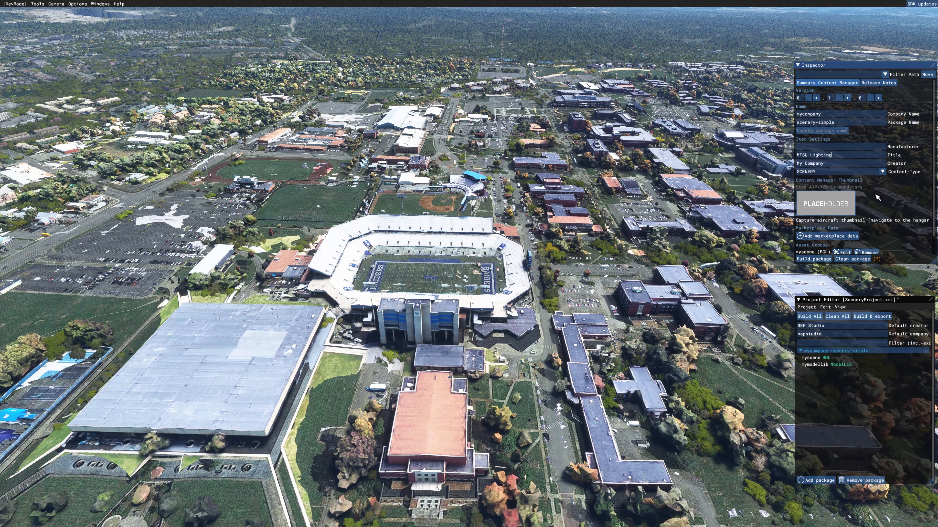
Set the package creator to "NEP Studio".
key(Tab)
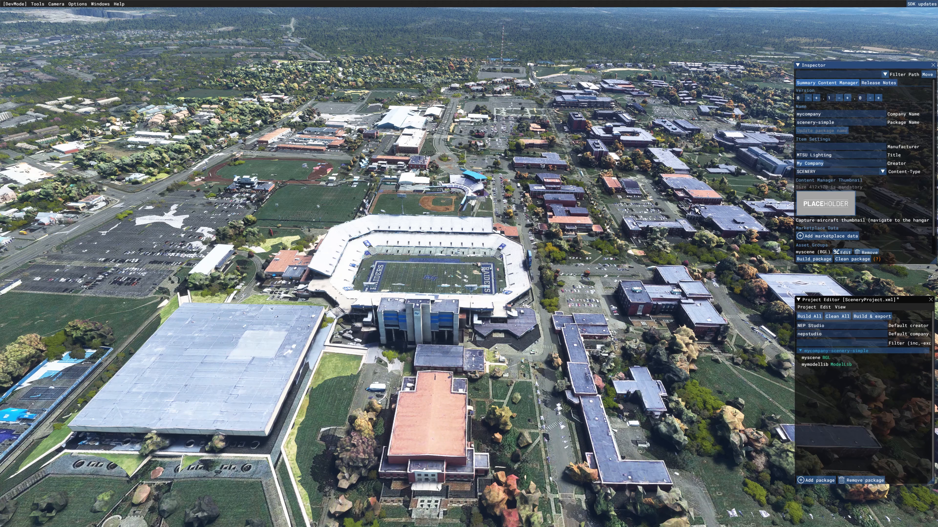
text(NE)
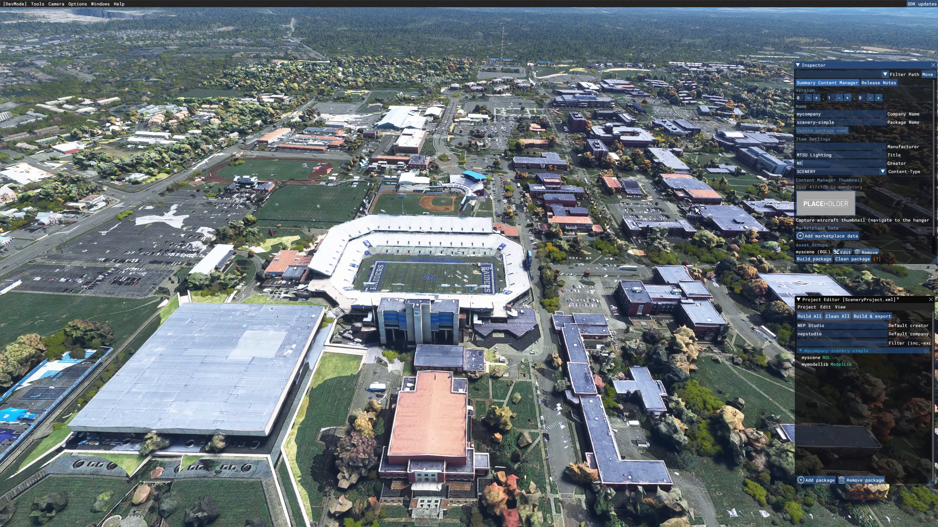
text(P Studio)
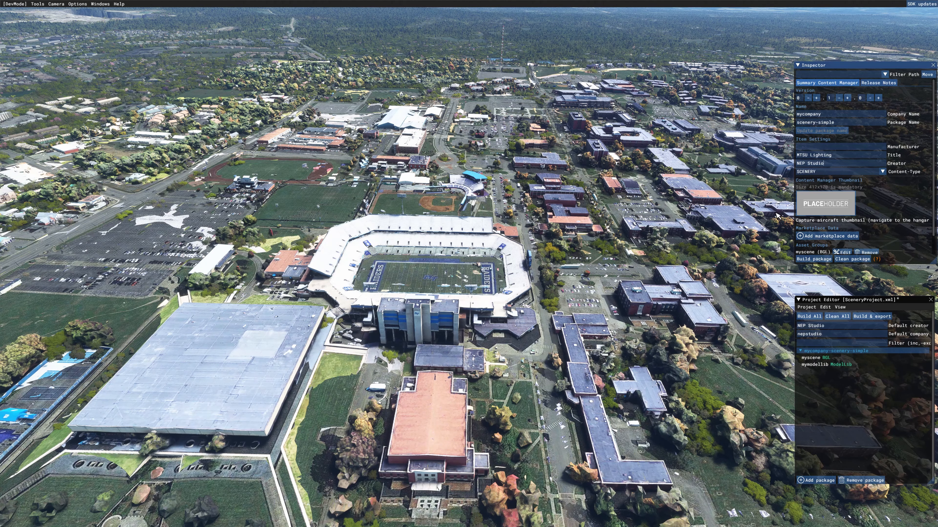
Replace the placeholder Content Manager thumbnail with the NEP Studio image from the MSFS Scenery folder.
click(809, 209)
click(397, 80)
click(437, 181)
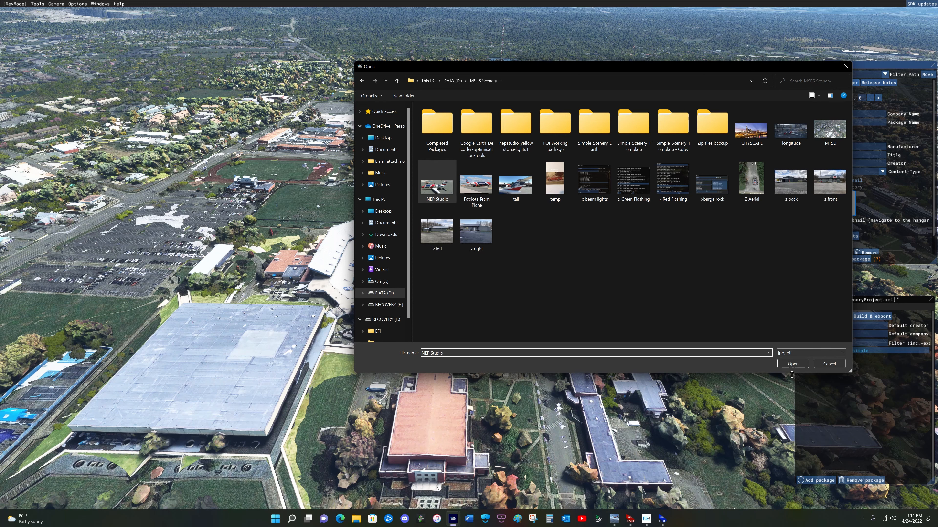
click(789, 364)
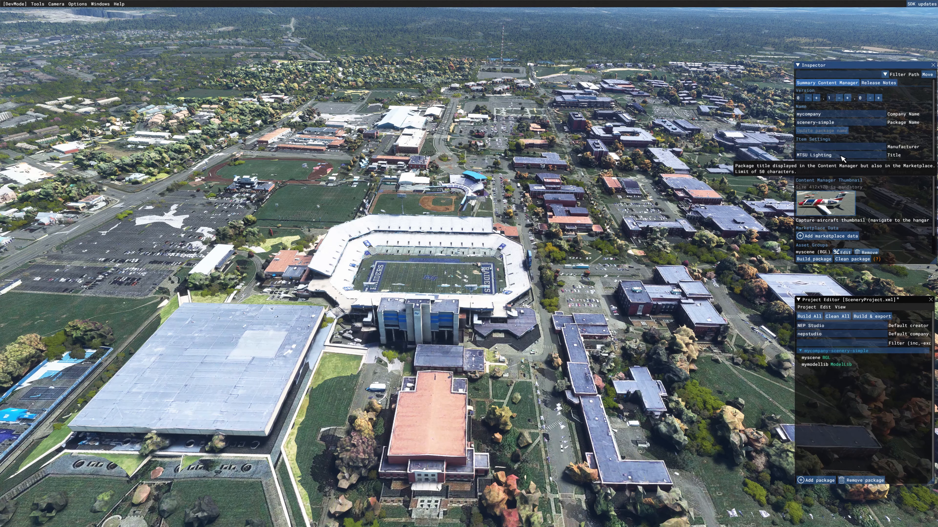
Build the scenery package, saving the project first, and close the build console.
click(813, 258)
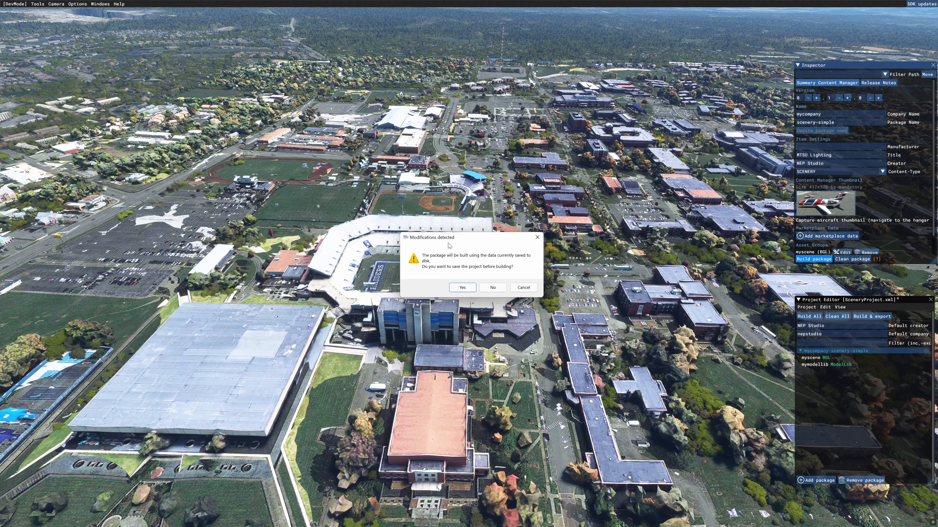
click(462, 288)
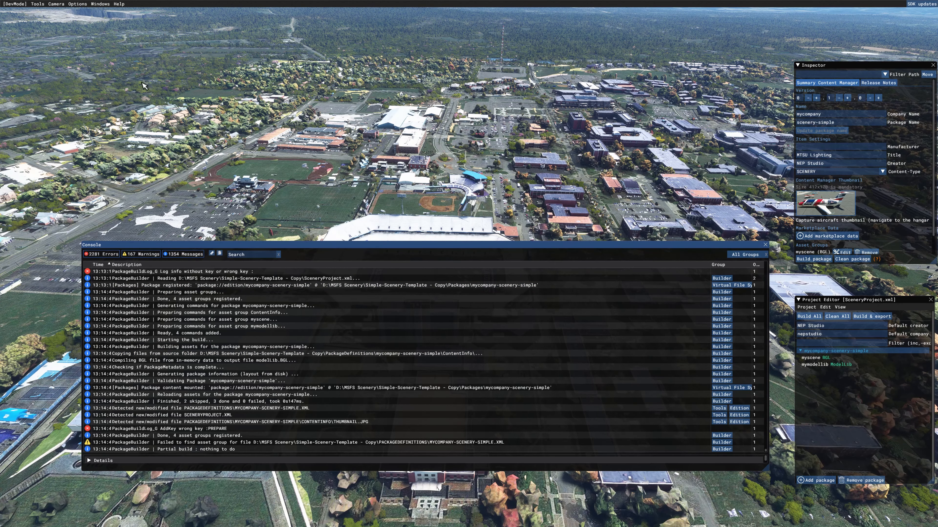
click(100, 4)
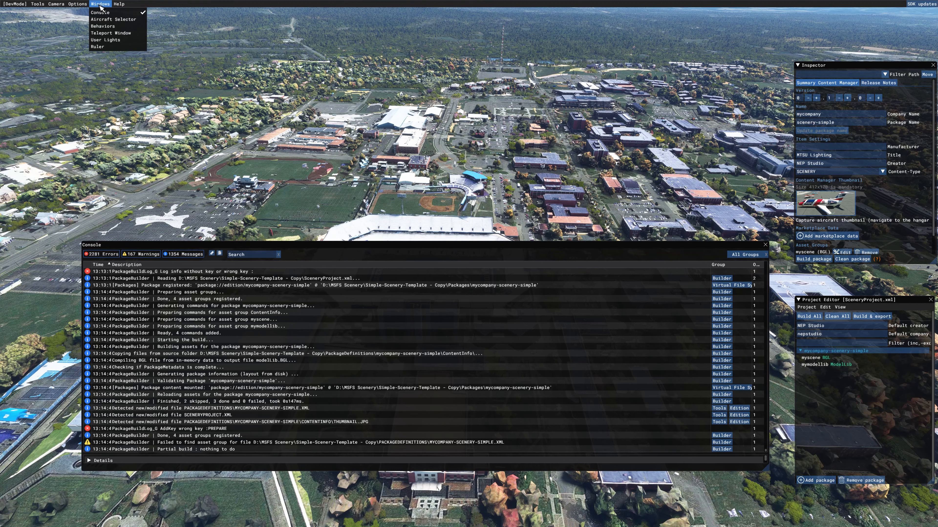
click(98, 13)
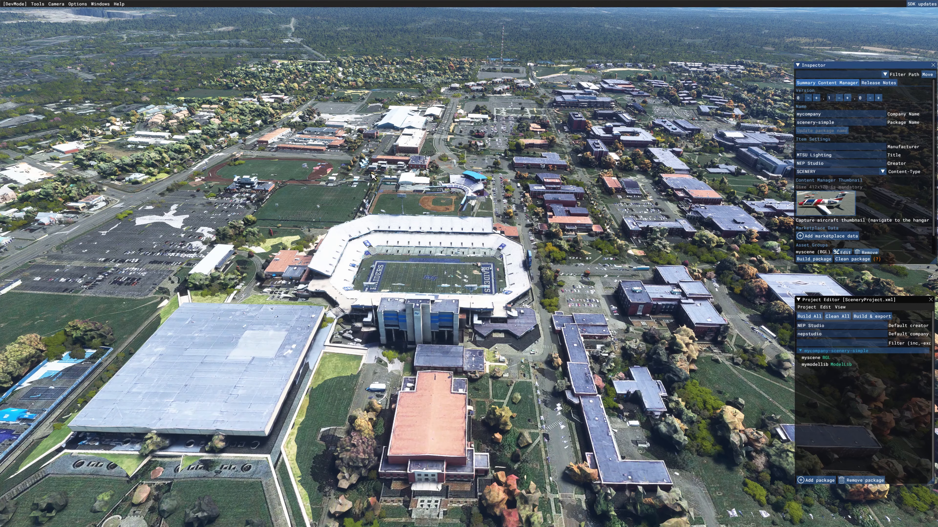
Load the myscene asset group into the scenery editor and close the Material Editor.
click(810, 358)
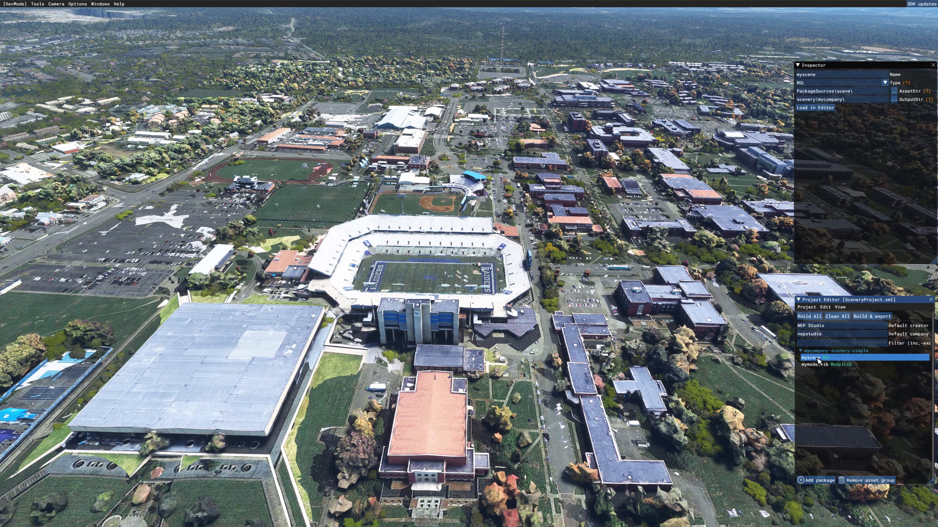
click(814, 108)
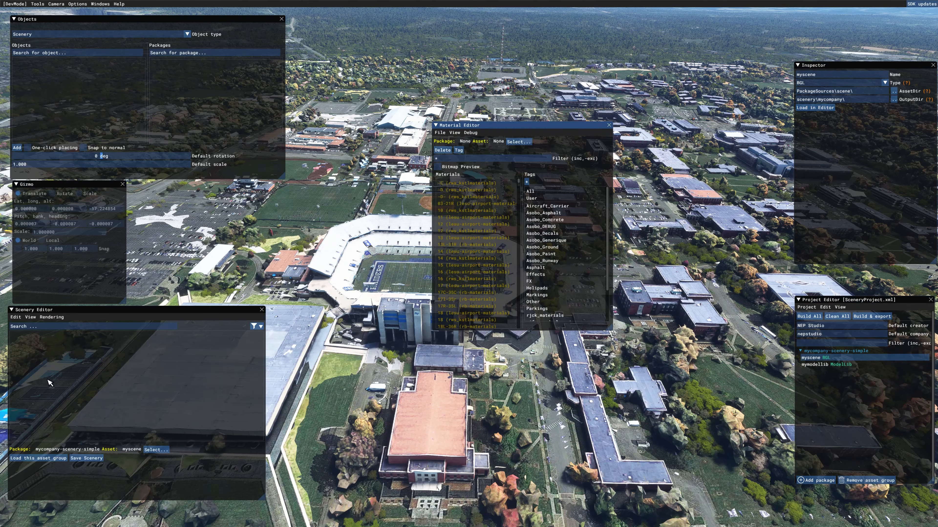
click(609, 125)
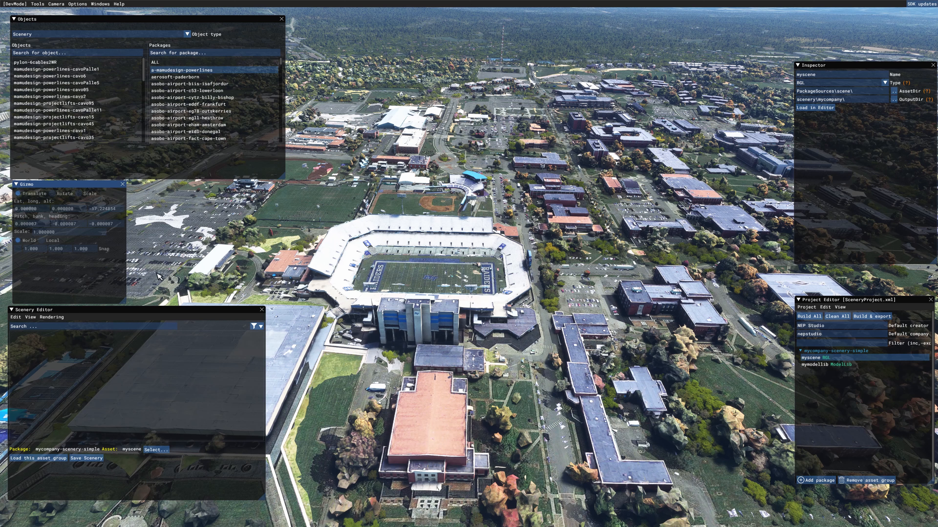
click(37, 5)
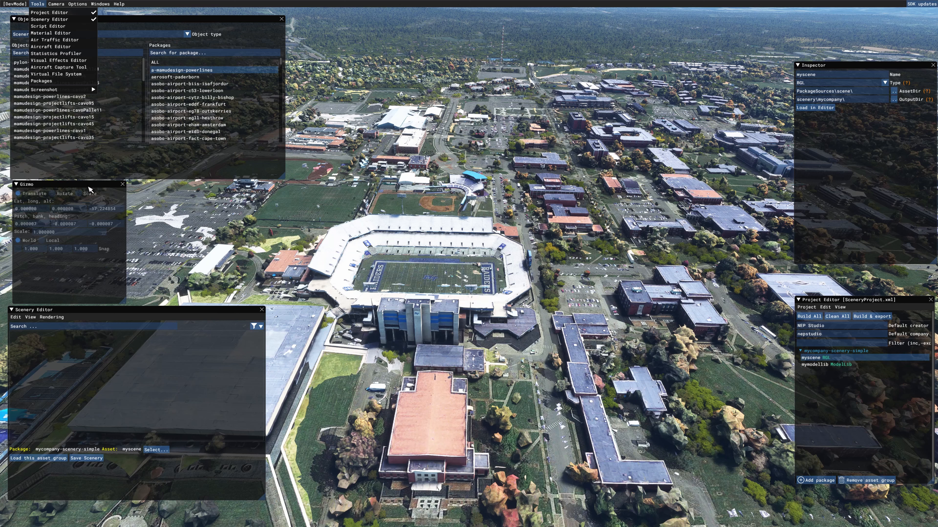
click(31, 321)
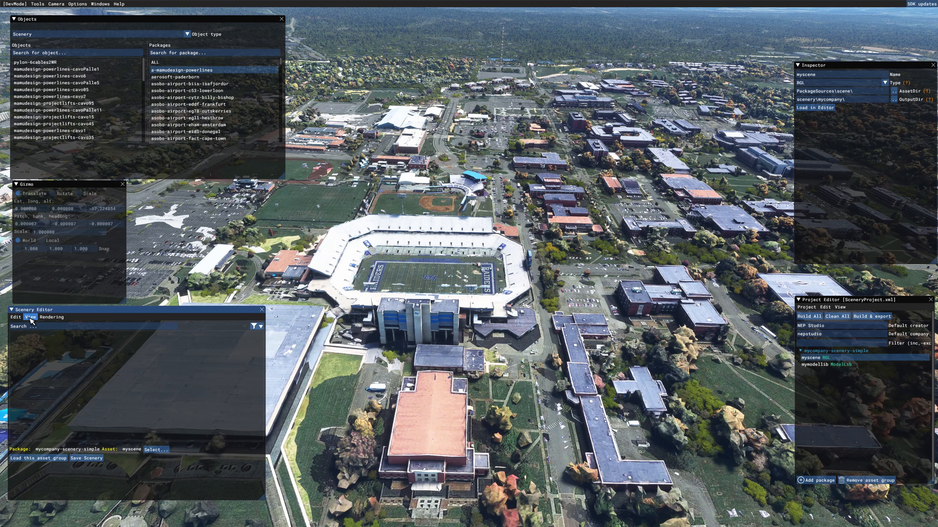
click(30, 319)
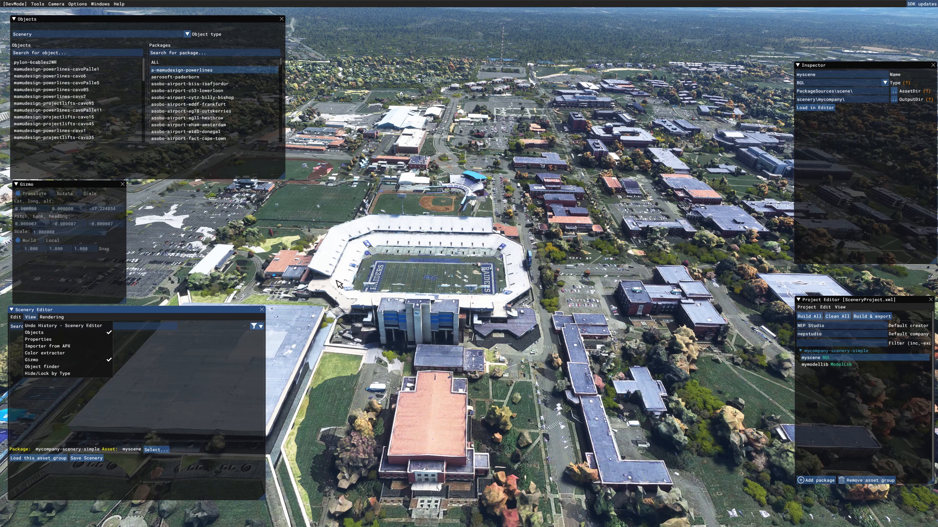
click(519, 384)
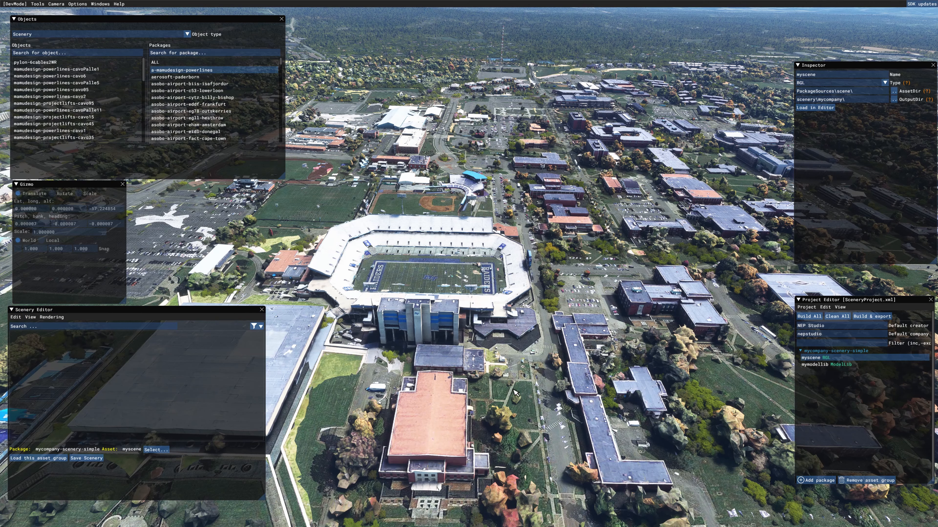
List scenery objects from all packages and filter them by "Xenon".
middle_drag(512, 384, 477, 365)
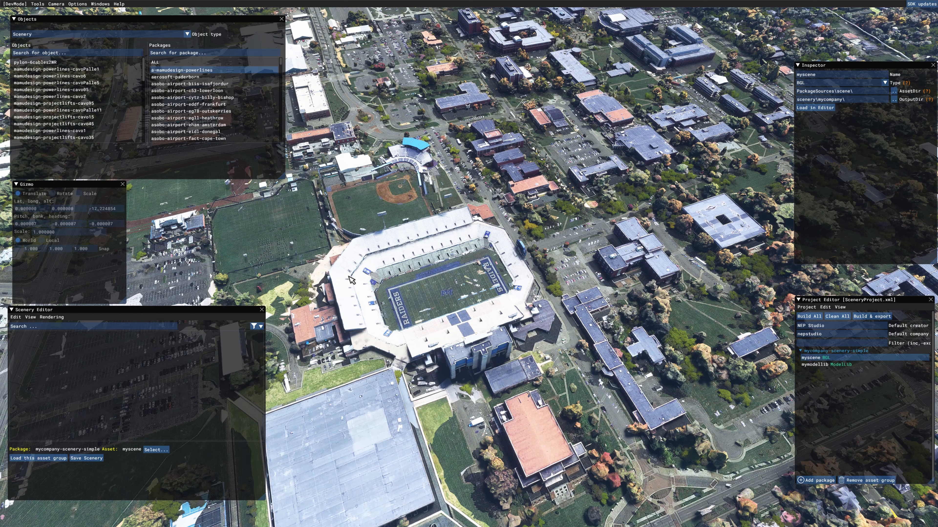
click(155, 62)
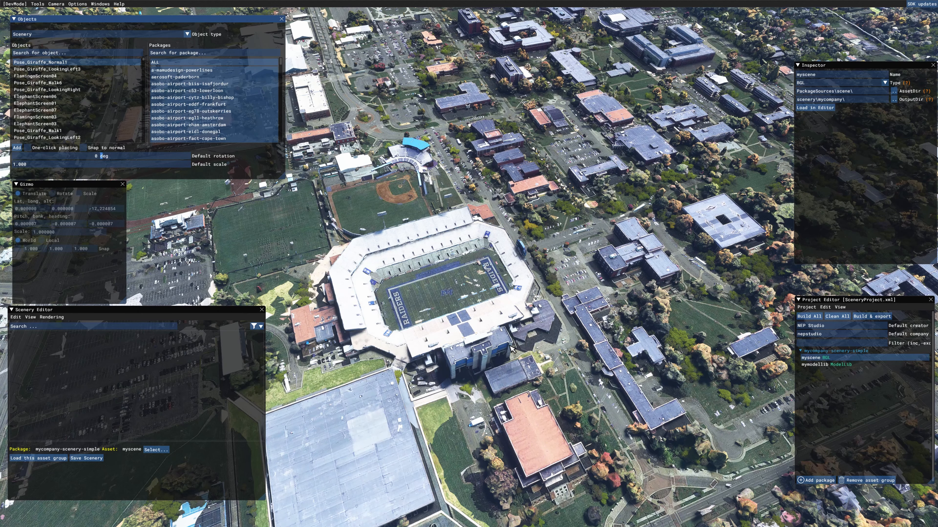
text(Xenon)
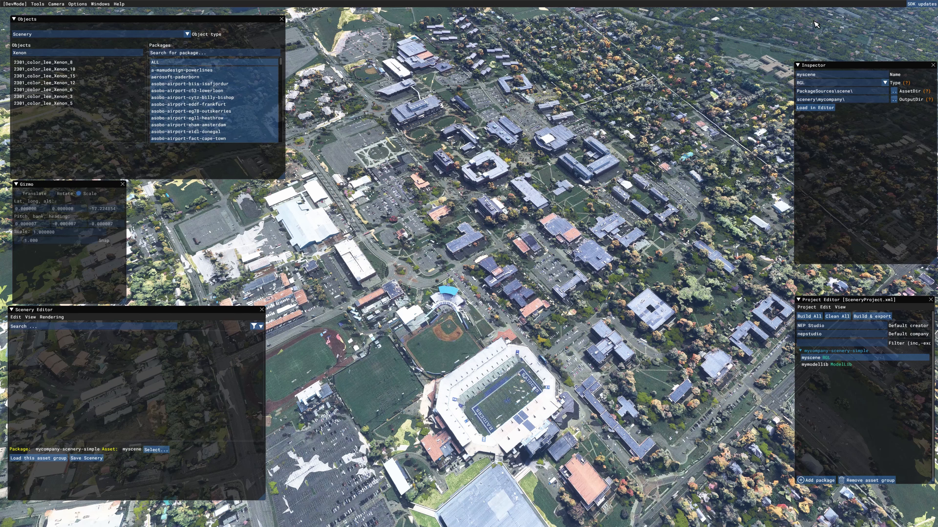
Change the simulation time to 7:37 PM in the weather settings and close them.
mouse_move(567, 15)
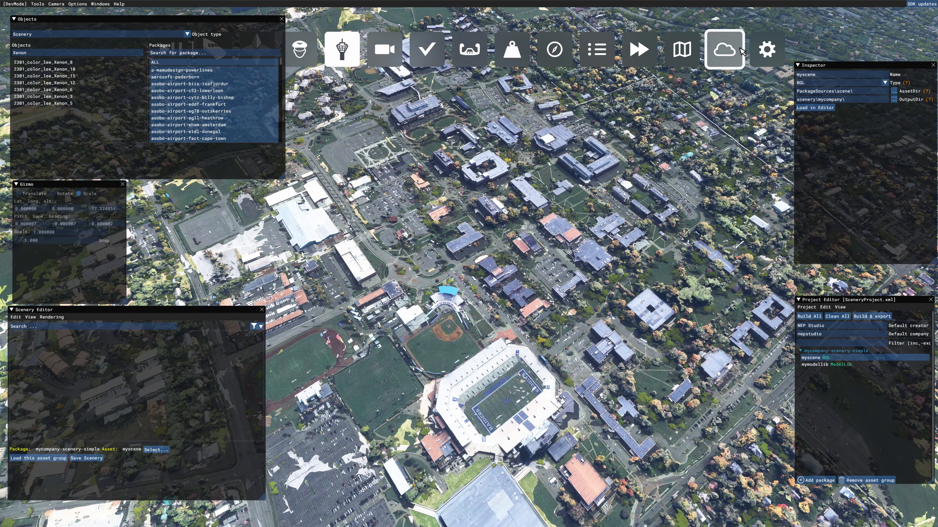
click(723, 50)
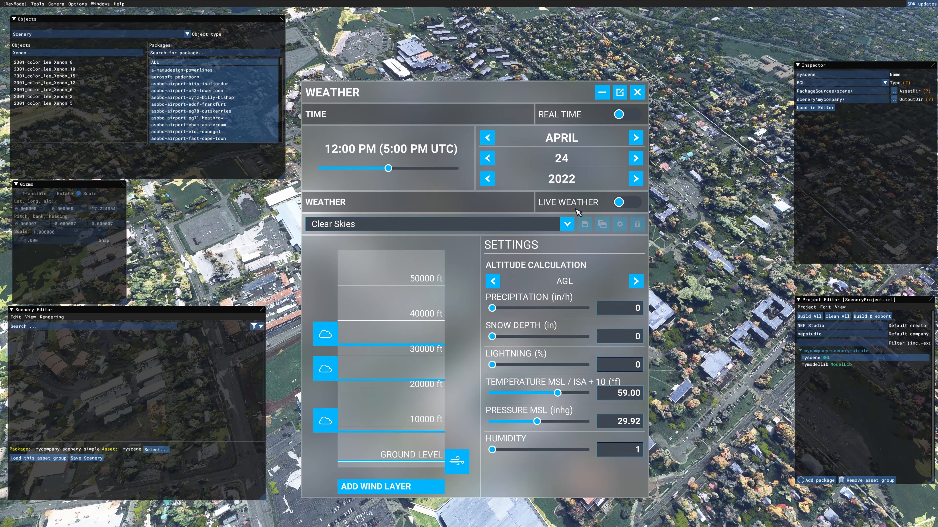
drag(390, 171, 431, 173)
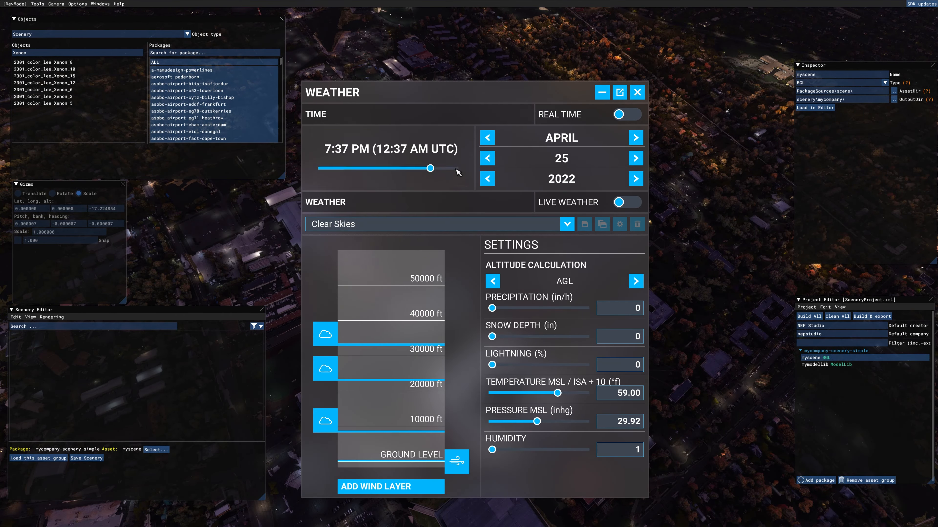
click(637, 92)
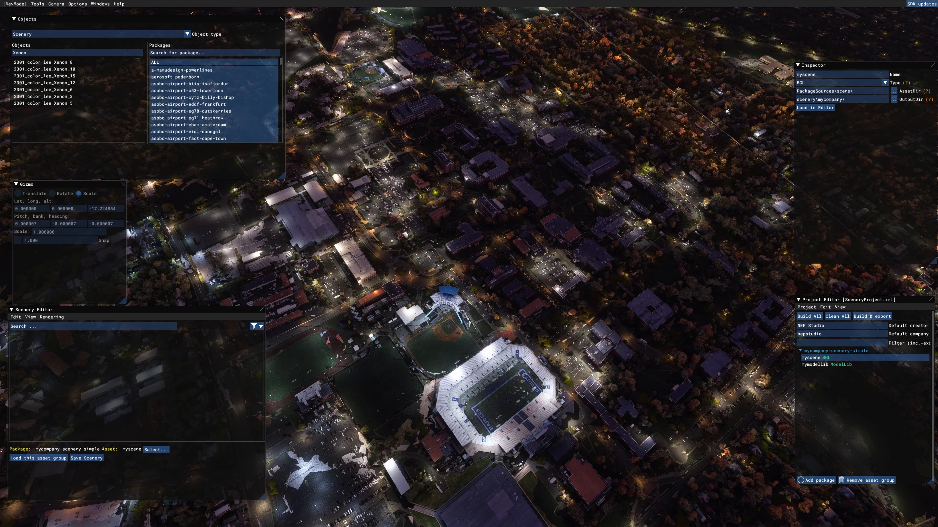
Replace the scenery object filter with "lamp".
right_drag(612, 395, 540, 396)
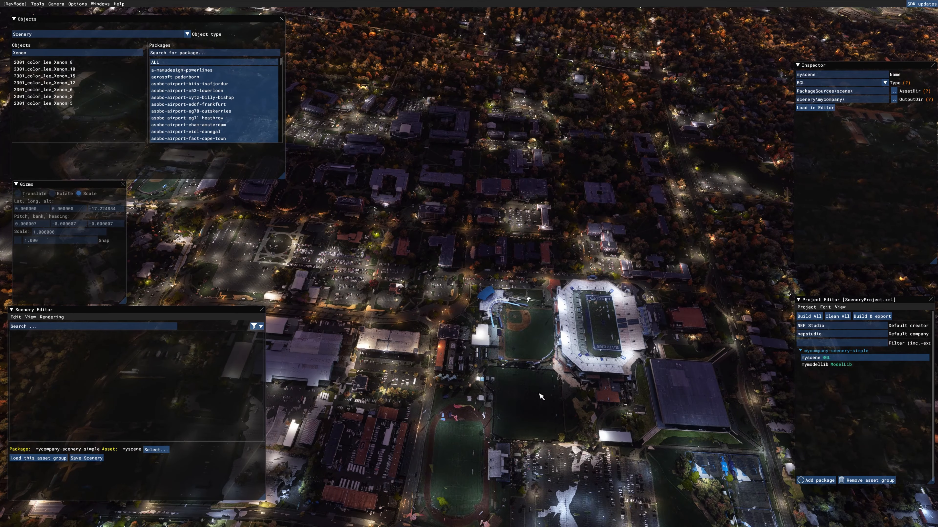
key(d)
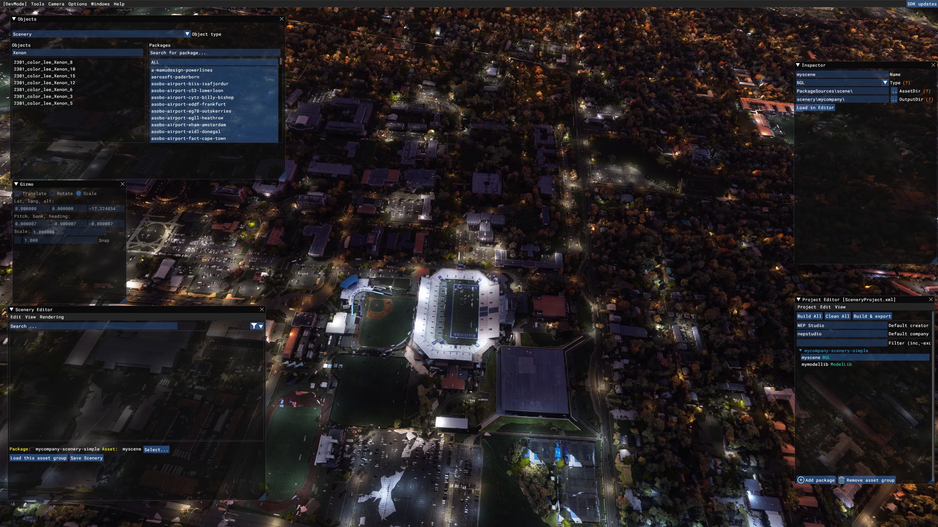
click(41, 53)
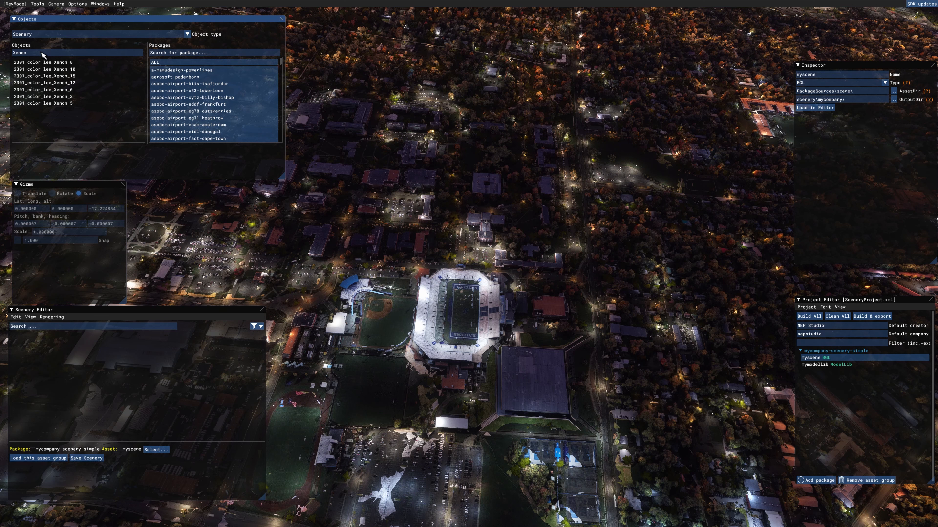
key(BackSpace)
key(BackSpace)
key(BackSpace)
key(BackSpace)
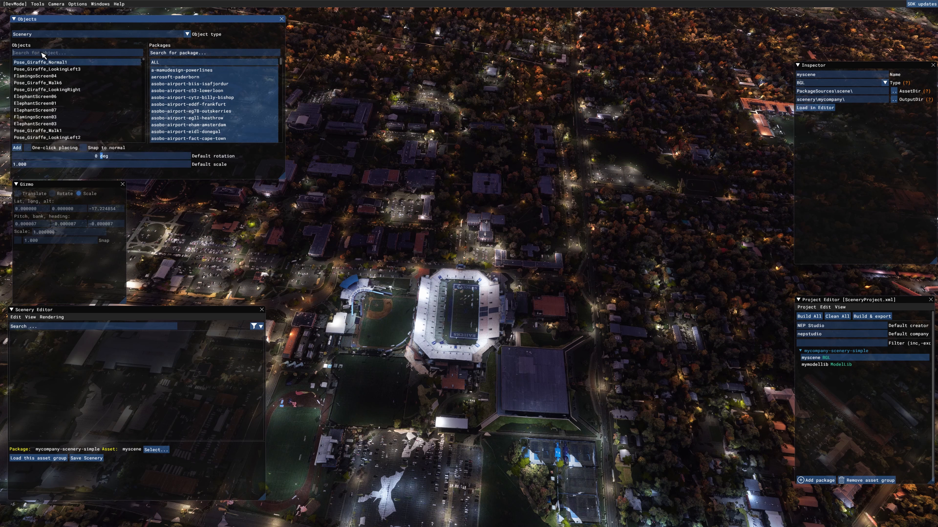
text(lamp)
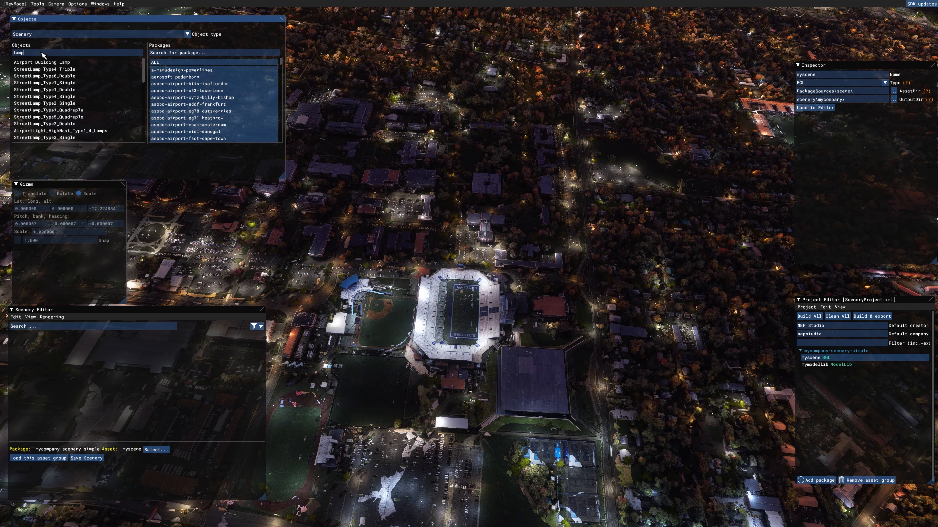
Select the StreetLamp_Type5_Quadruple object for placement around the stadium campus.
click(88, 76)
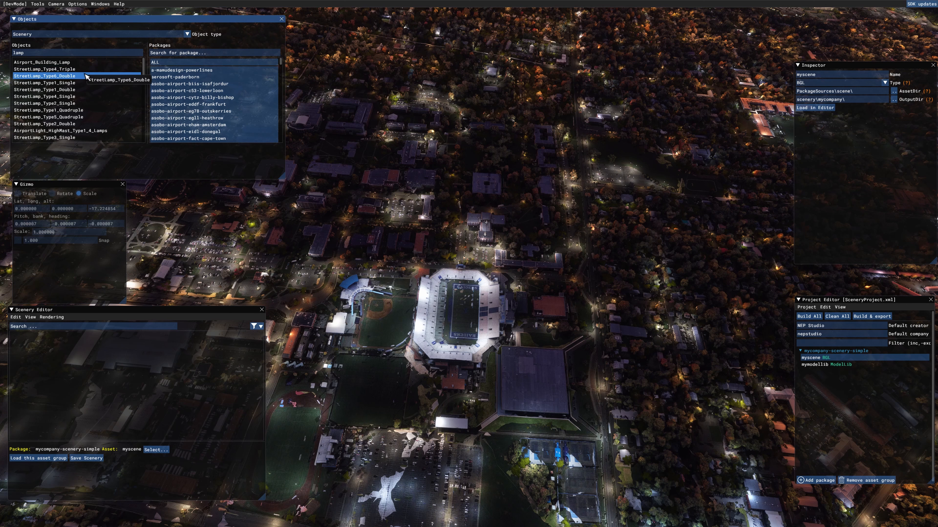
click(84, 83)
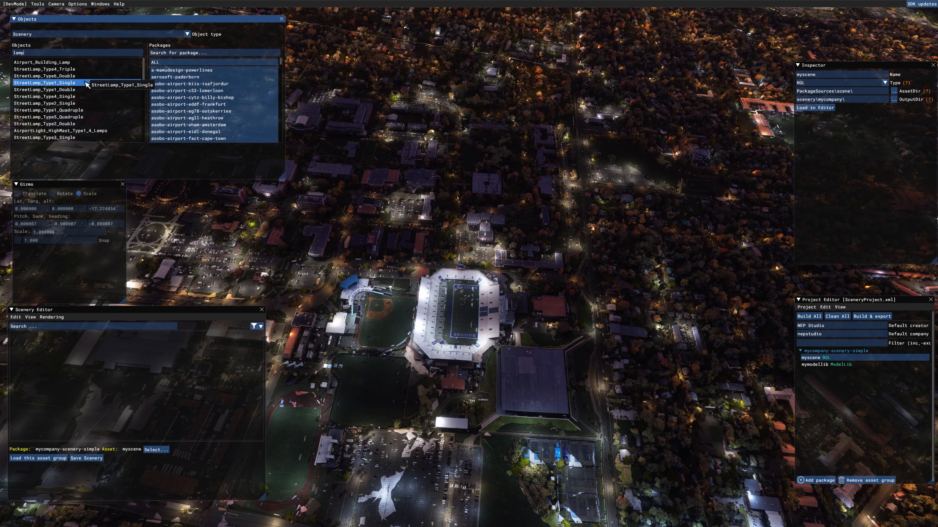
click(89, 110)
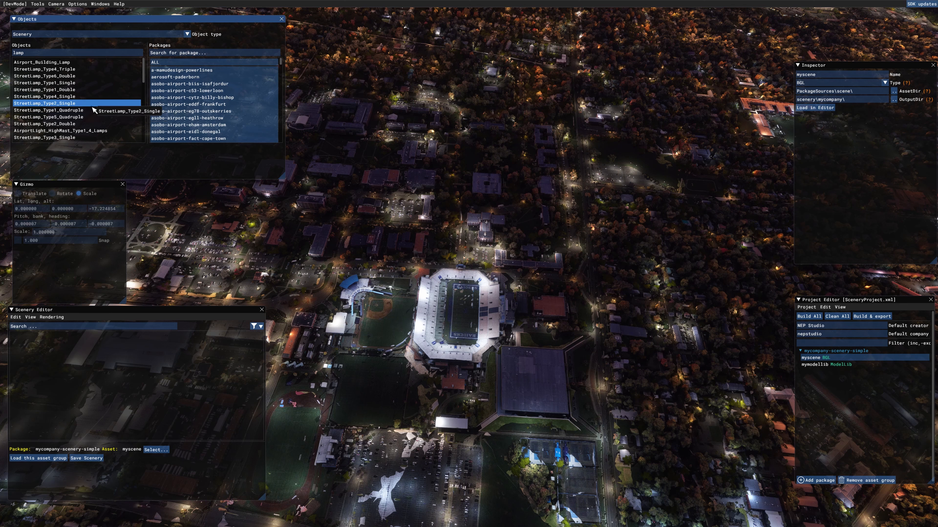
click(64, 117)
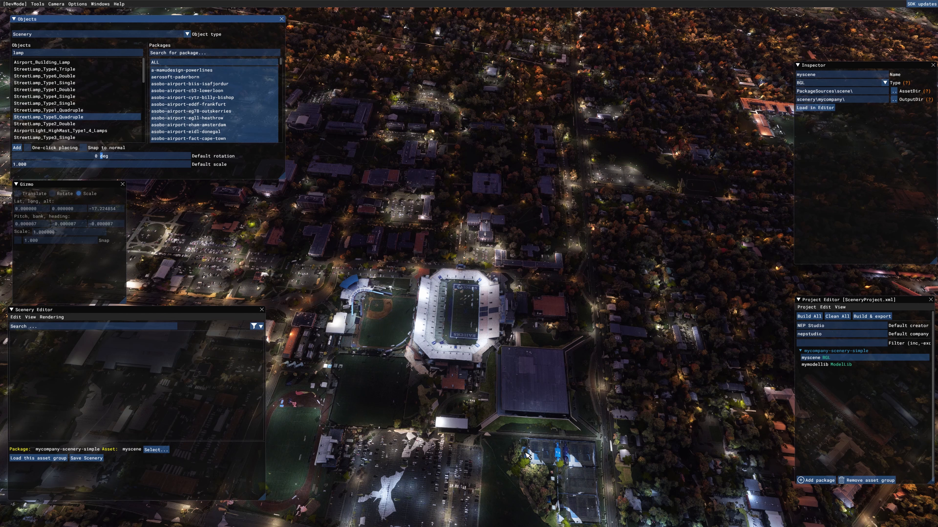
drag(524, 452, 521, 424)
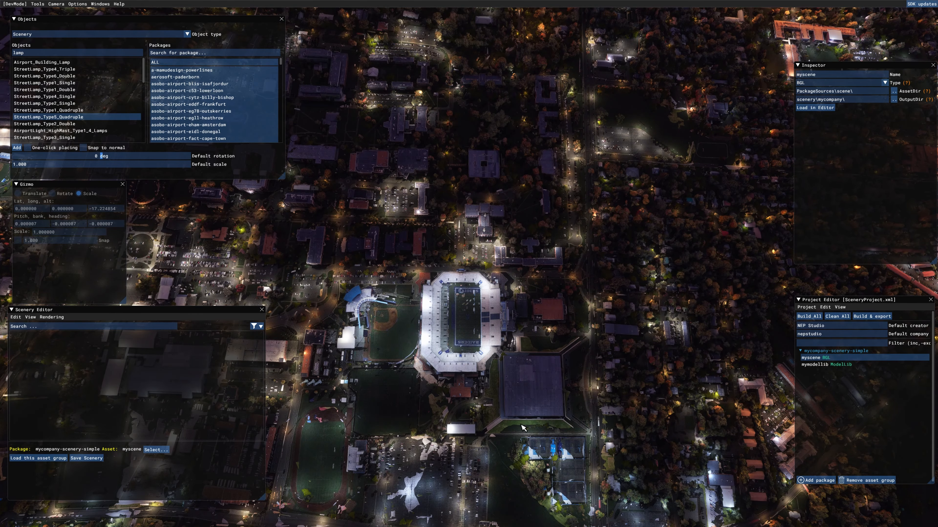
Add a StreetLamp_Type5_Quadruple and move it onto the east side of the parking lot south of the stadium.
key(s)
key(f)
key(w)
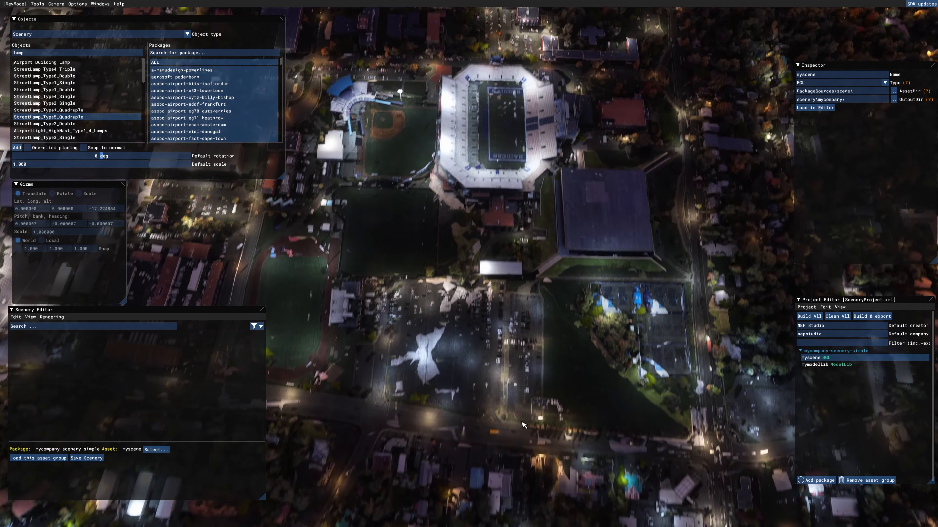
key(f)
key(d)
key(s)
click(16, 147)
drag(439, 296, 519, 286)
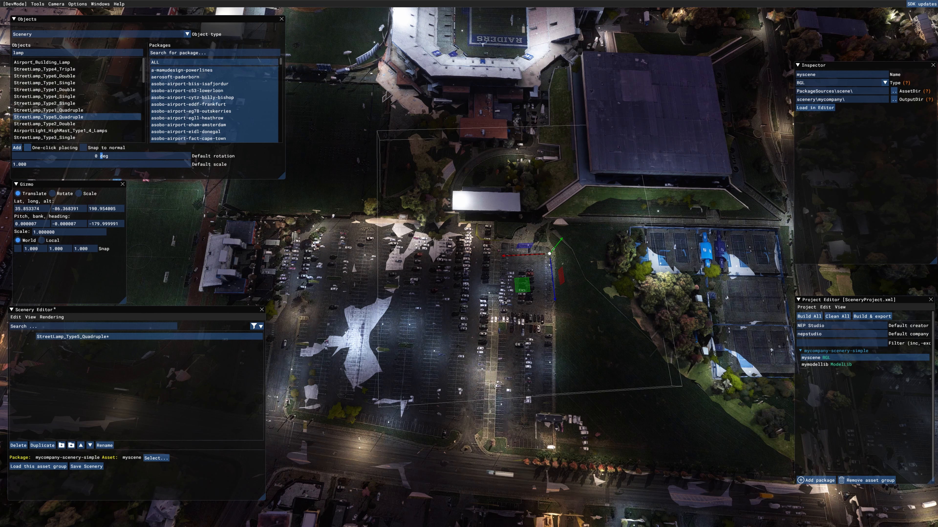
Enable one-click placing and place street lamps along the eastern rows of the parking lot south of the stadium.
click(29, 147)
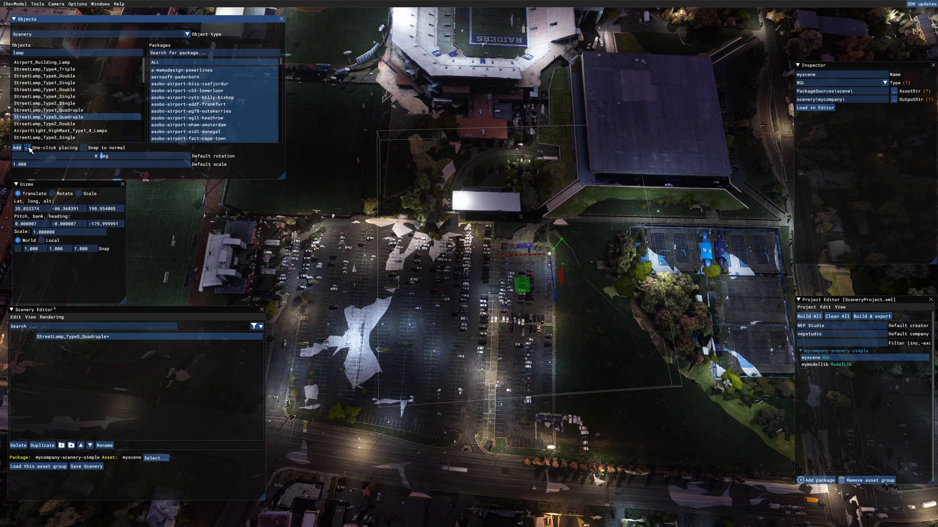
key(s)
click(563, 202)
click(562, 283)
click(563, 329)
click(514, 317)
click(514, 256)
click(514, 197)
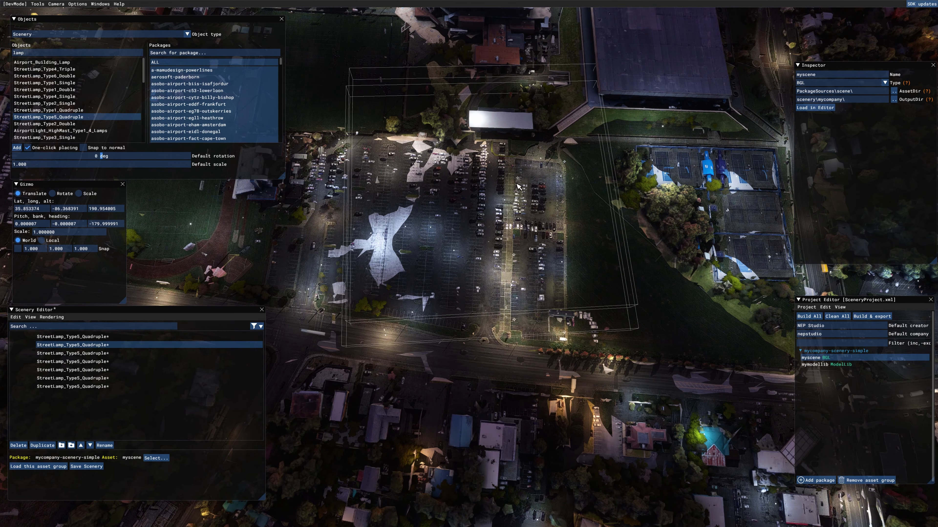
Place street lamps along the parking lot's central divider and around its southern and western sides.
click(512, 176)
click(497, 173)
click(497, 232)
click(467, 321)
click(437, 322)
click(410, 318)
click(372, 310)
click(339, 266)
click(360, 212)
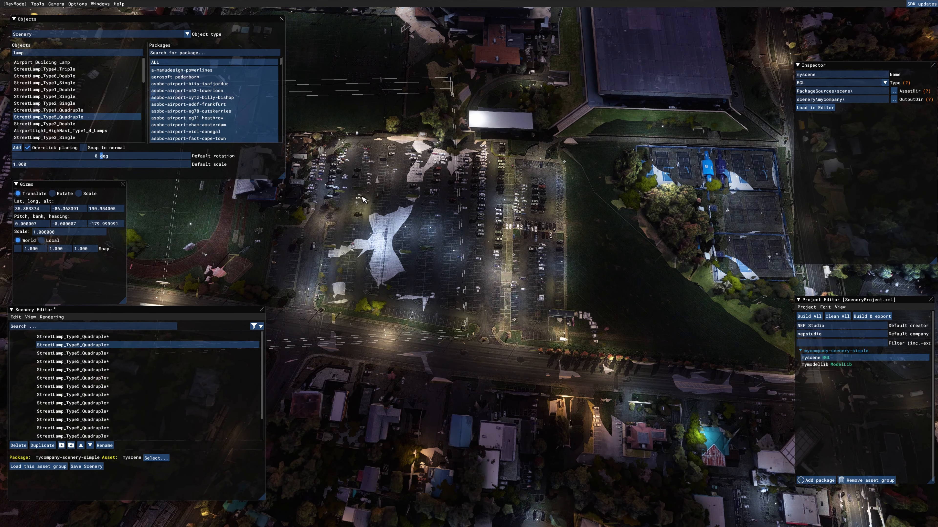
Fill the interior of the parking lot's western half with five more street lamps.
click(375, 185)
click(376, 279)
click(417, 284)
click(424, 244)
click(432, 197)
Place street lamps along the road that runs south of the parking lot and the grass field.
key(s)
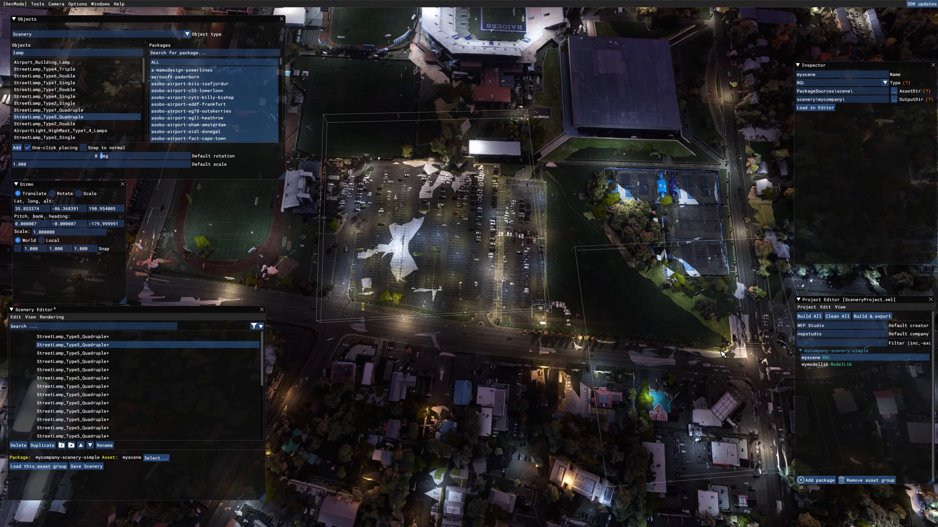
click(677, 311)
click(581, 321)
click(395, 325)
Place street lamps in the strip between the parking lot's west edge and the running track.
key(a)
click(489, 315)
click(487, 267)
click(504, 303)
click(513, 259)
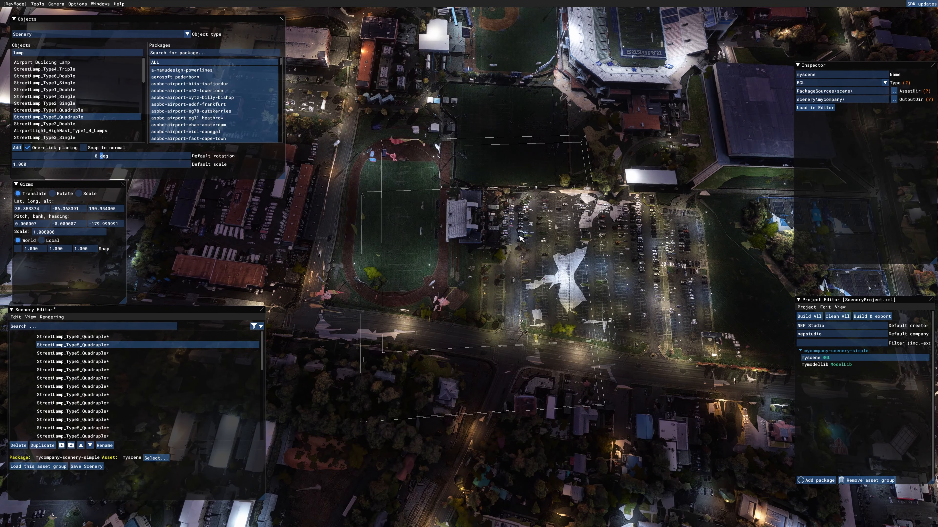
click(503, 238)
Continue placing street lamps around the running track and along the main road to its southwest.
key(a)
key(w)
click(506, 151)
click(499, 317)
key(a)
click(379, 358)
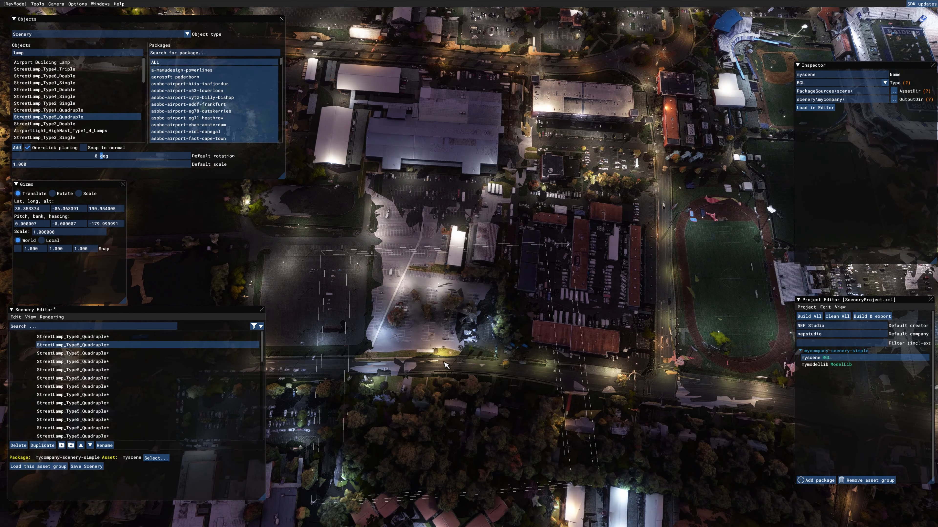
Place street lamps along the road and around the gray lot southwest of the large flat-roofed building.
key(a)
click(417, 443)
click(390, 380)
key(a)
click(342, 288)
click(379, 274)
click(394, 301)
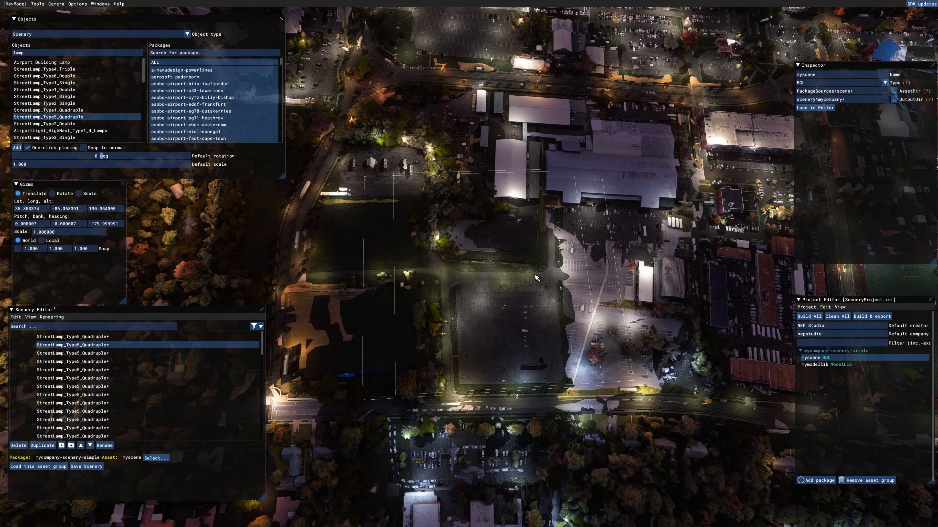
Place street lamps around the dark grass fields farther west, up to the road junction.
key(a)
key(w)
click(574, 181)
click(559, 434)
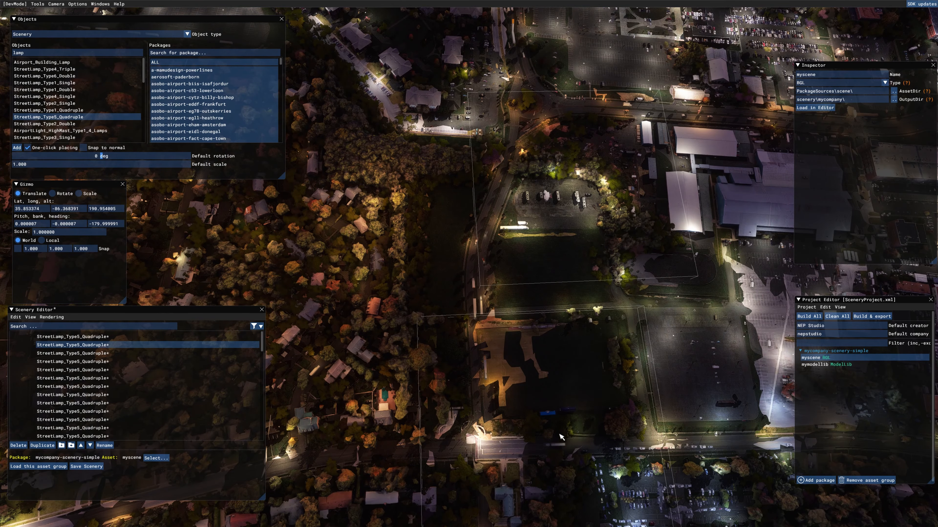
Place street lamps beside the large flat-roofed building and around the parking lot south of the circular plaza.
key(d)
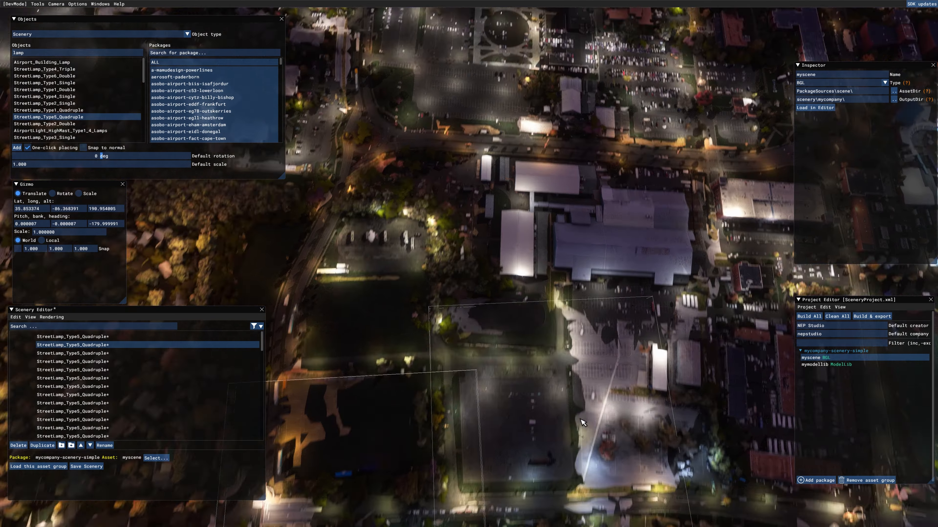
key(w)
key(s)
click(654, 332)
key(w)
key(a)
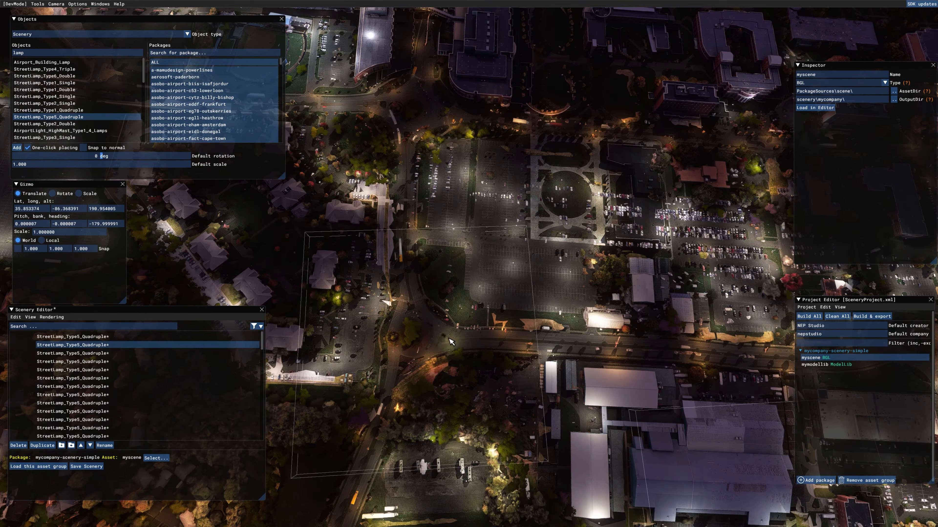
Place street lamps along the road running east past the large flat-roofed building toward the baseball field.
click(638, 334)
key(d)
key(d)
click(692, 281)
click(691, 279)
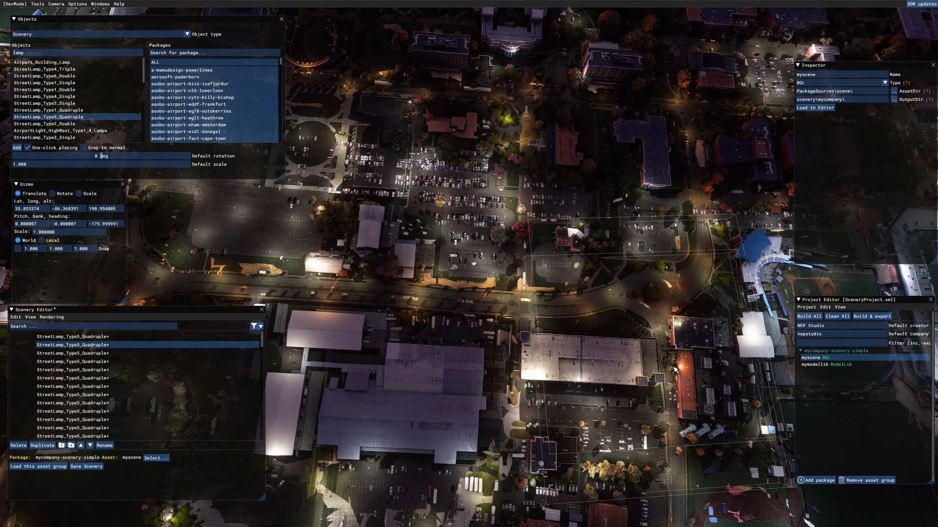
Place street lamps in the parking lots east and west of the circular plaza and along the road to its north.
click(559, 212)
key(a)
click(654, 277)
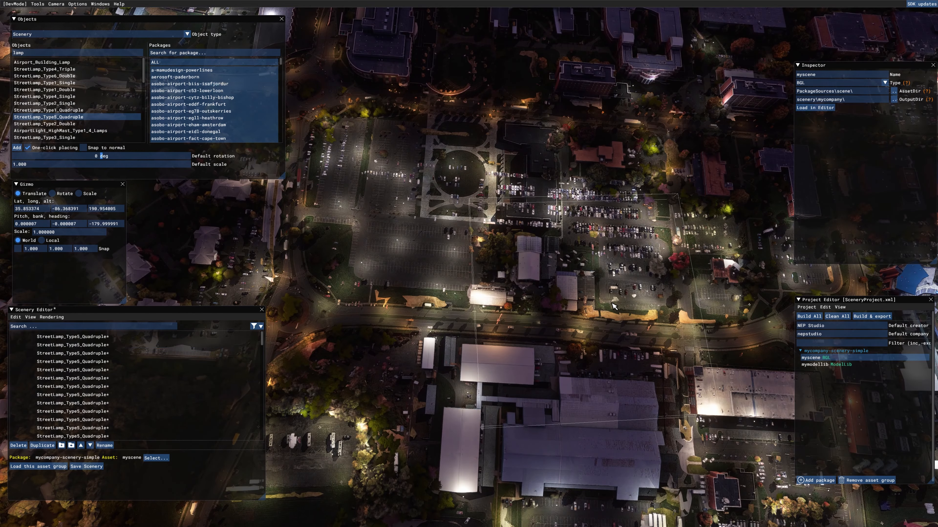
click(609, 230)
key(a)
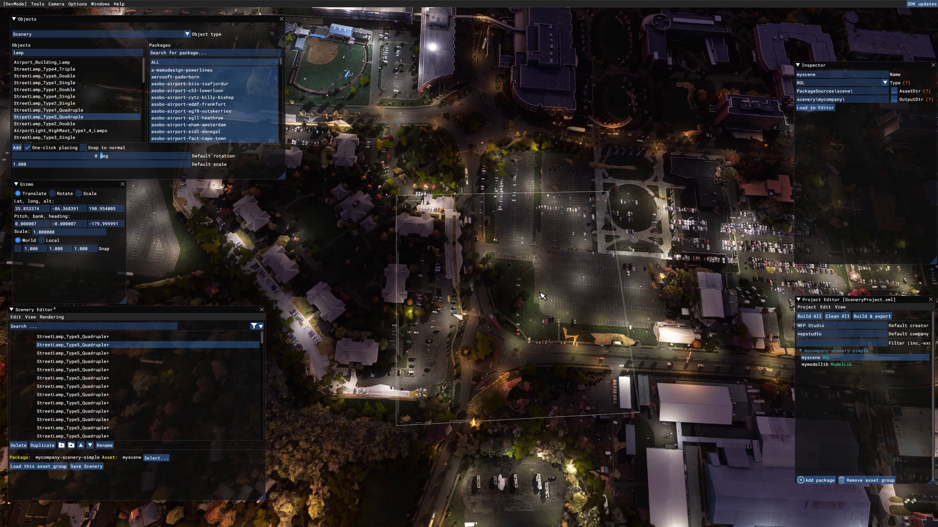
click(570, 195)
key(w)
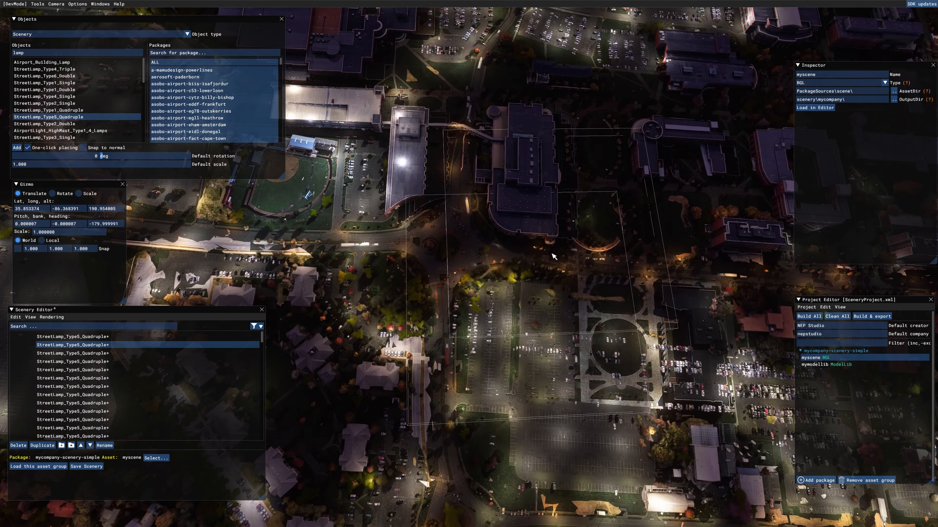
Place street lamps across the two large parking lots on the western side of campus, south of the roundabout road.
key(a)
key(a)
key(a)
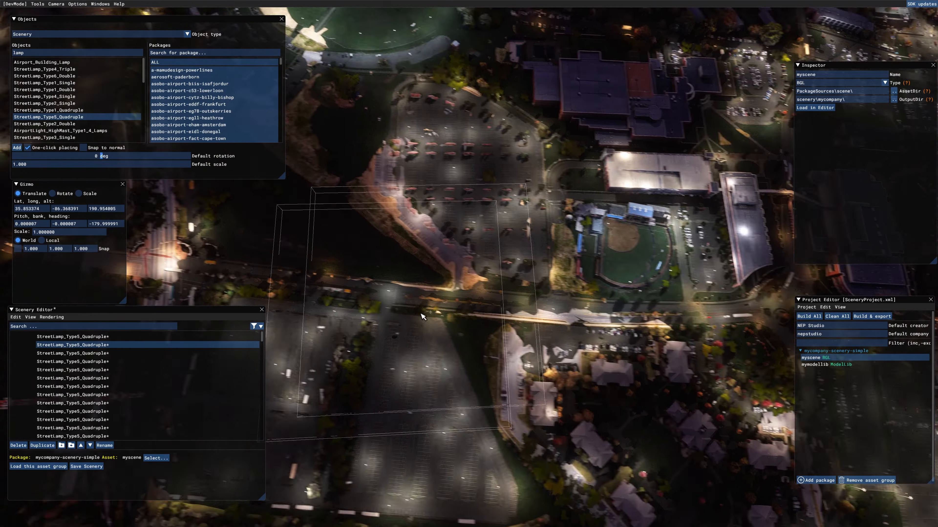
key(s)
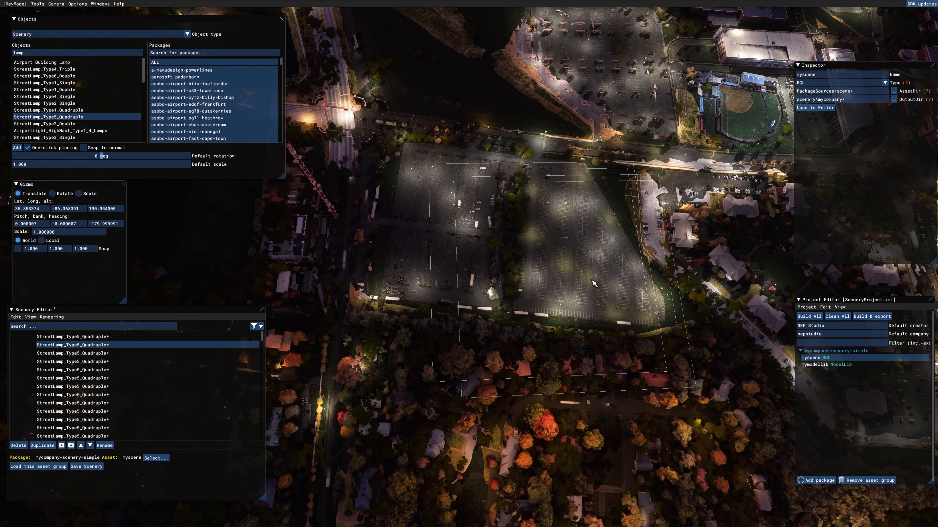
key(a)
key(w)
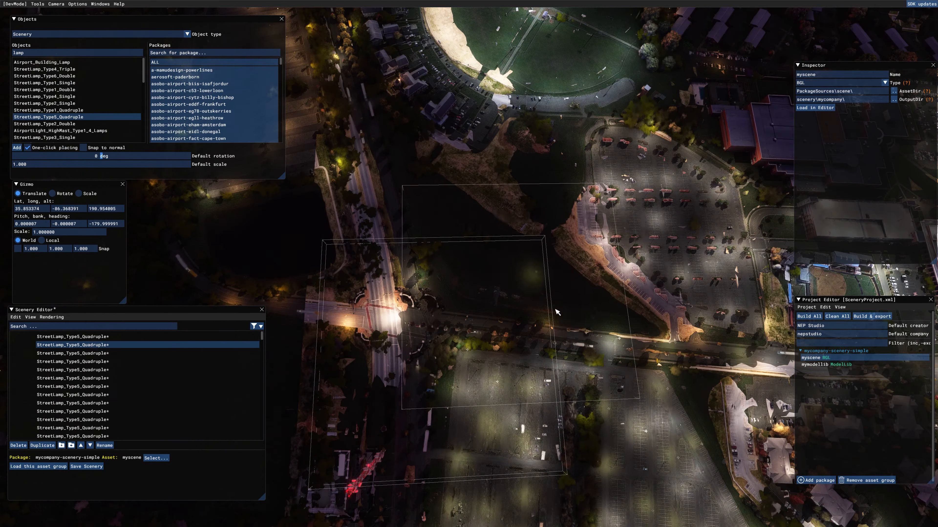
Place street lamps around the large parking lot northwest of the small ball field.
key(d)
key(w)
key(s)
key(a)
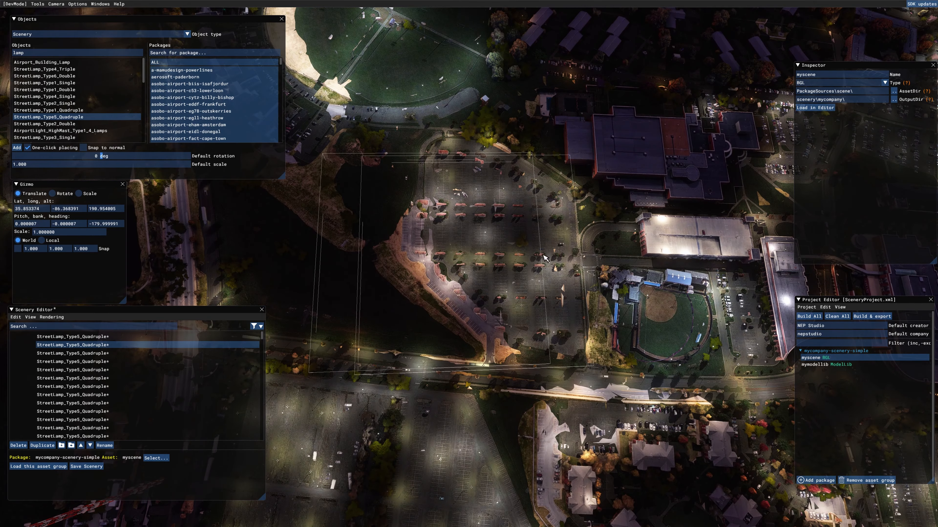
Place street lamps in the northern campus parking lots and between the buildings south of them.
key(w)
key(d)
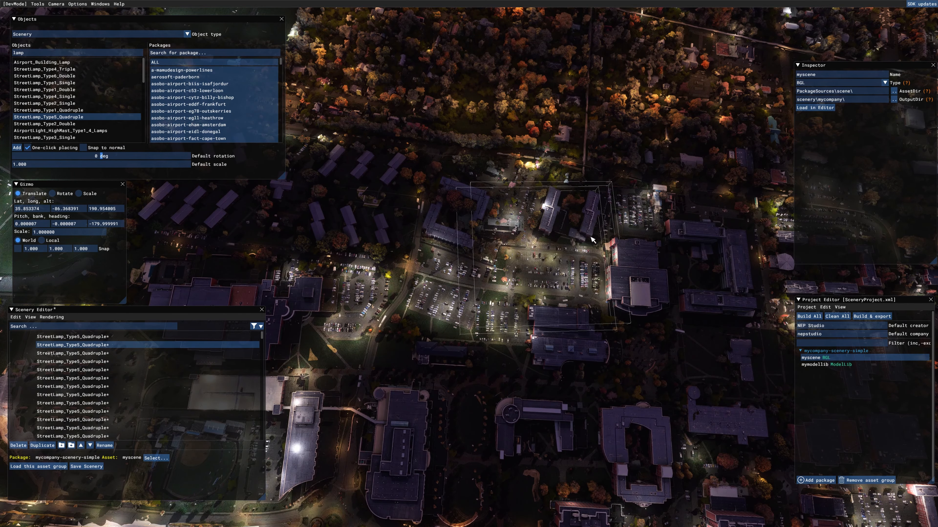
key(d)
key(s)
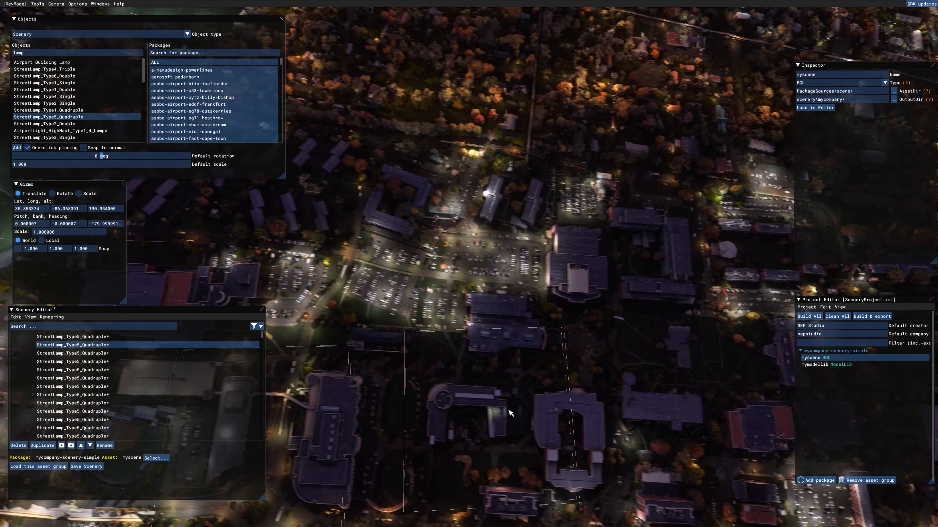
Place street lamps along the north-south road on the east side of campus, past the stadium to the tennis courts.
key(w)
key(s)
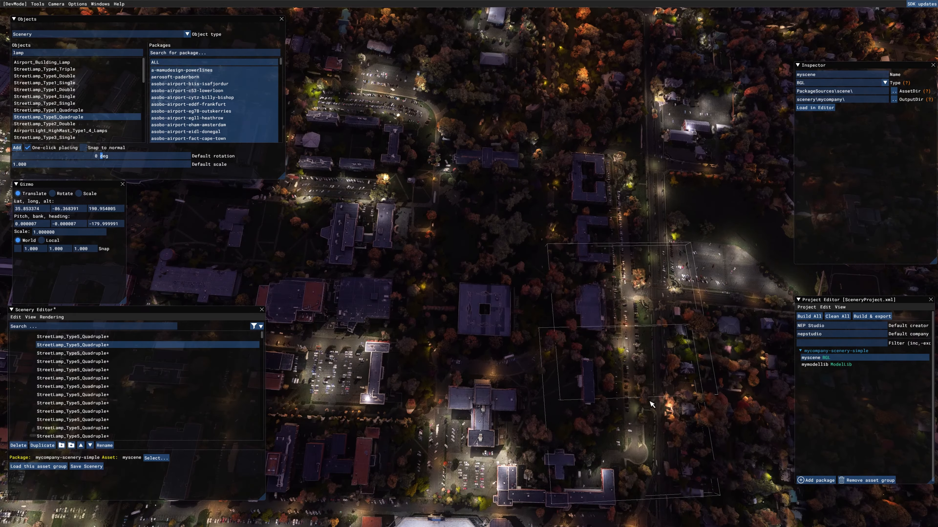
key(s)
key(s)
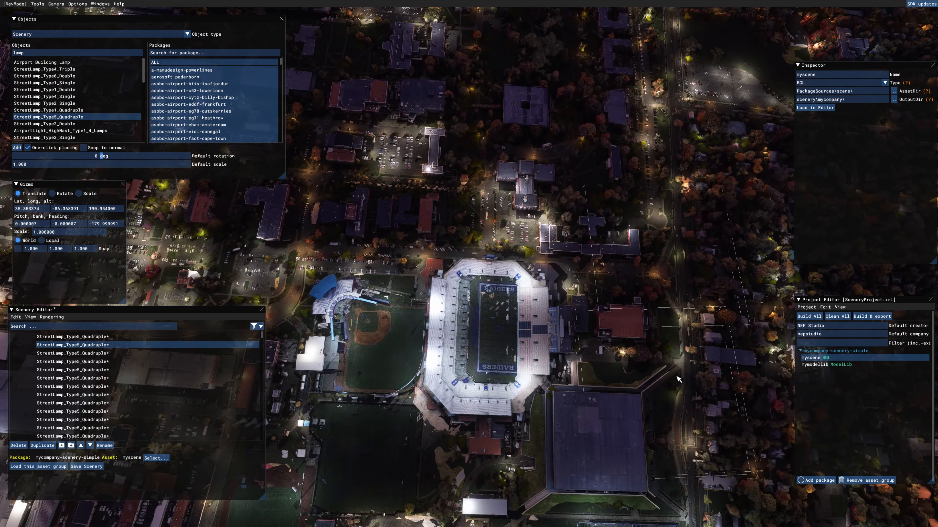
key(w)
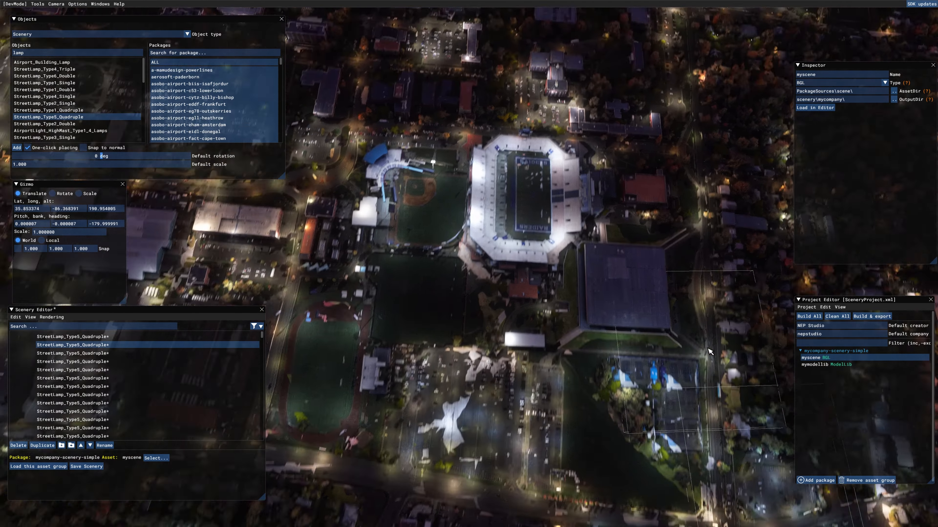
Place street lamps in the wooded neighborhood northeast of the stadium and around the northern campus lots.
key(d)
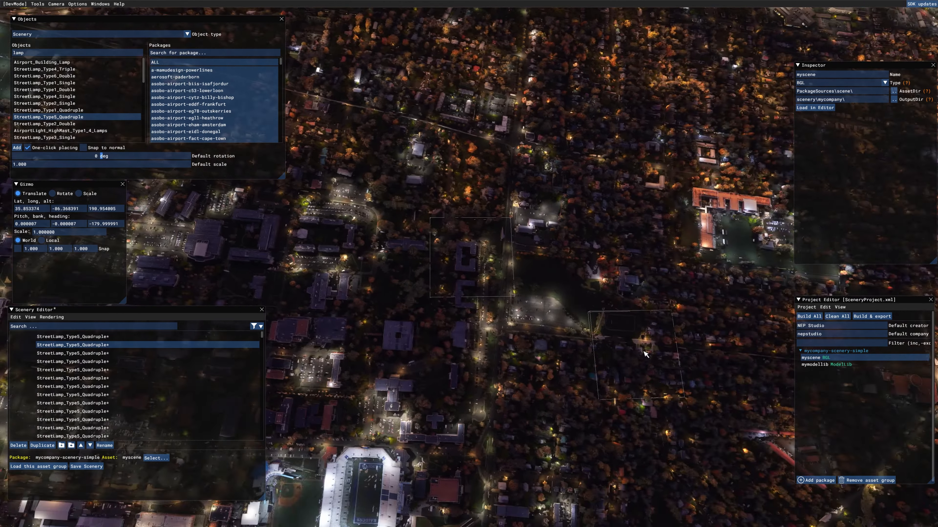
scroll(638, 348, up, 3)
key(w)
scroll(482, 343, down, 3)
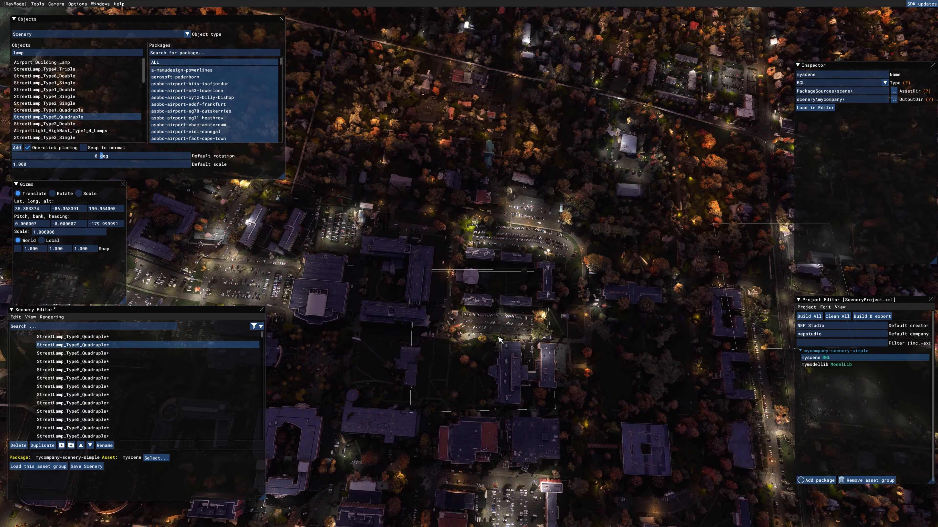
key(w)
key(a)
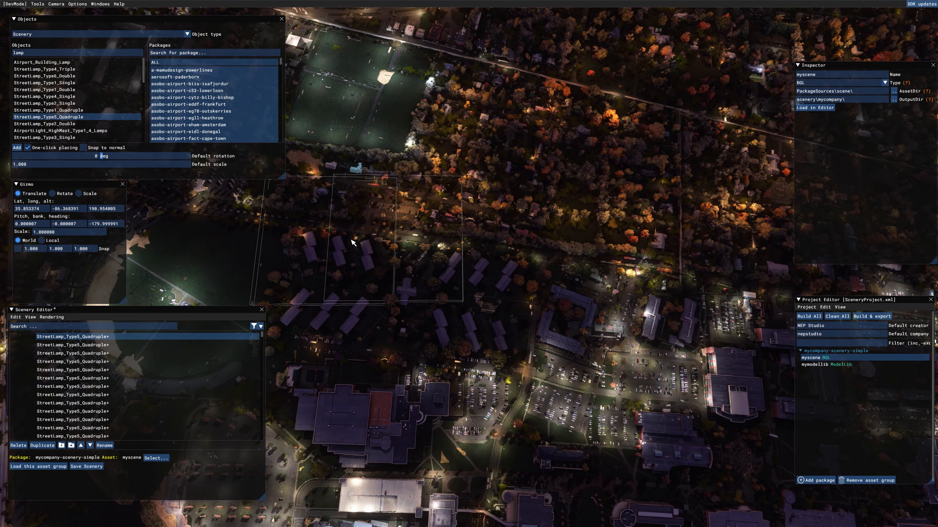
Place street lamps near the apartment blocks and around the oval field in the northwest.
click(353, 242)
key(a)
key(w)
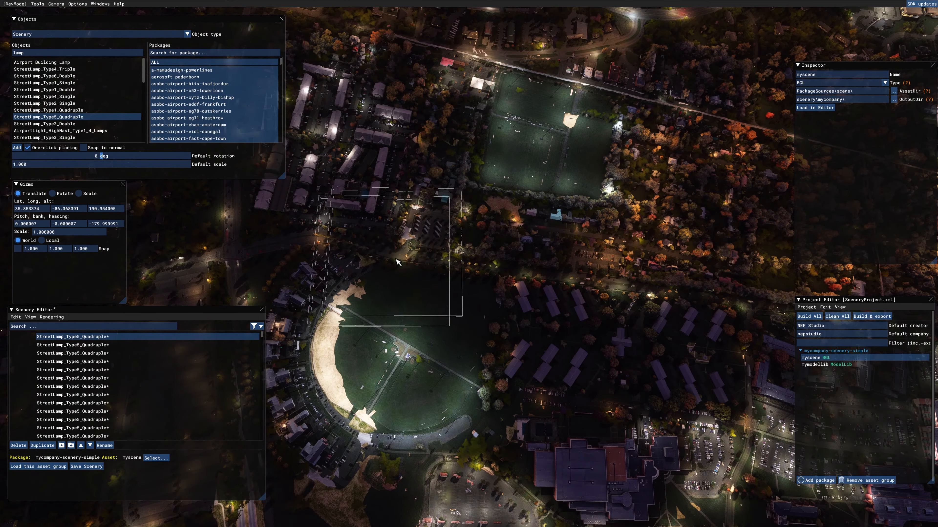
key(s)
Place street lamps across the long parking area west of the main road beside the oval field.
click(310, 356)
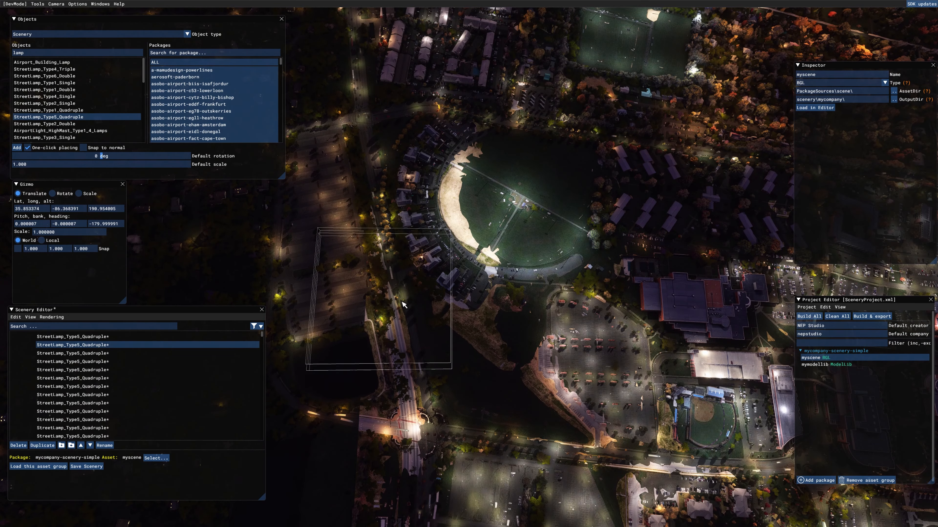
key(a)
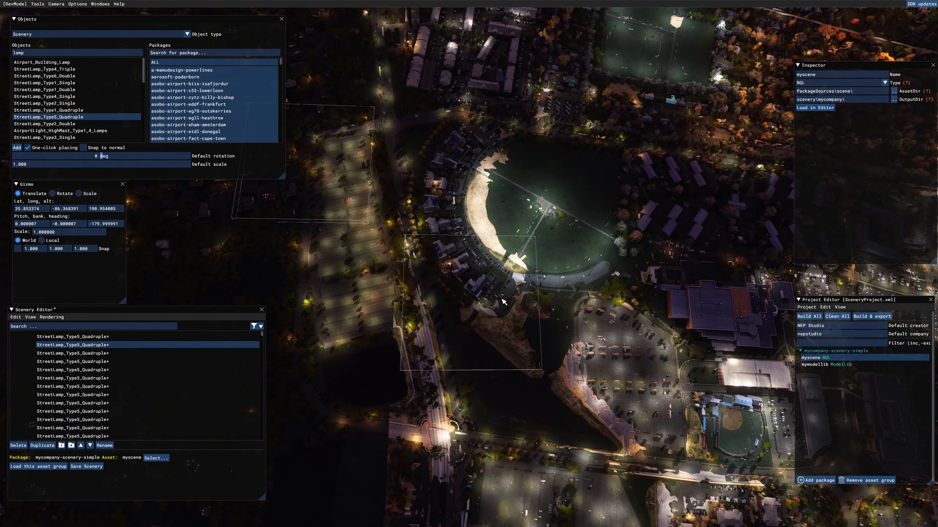
key(d)
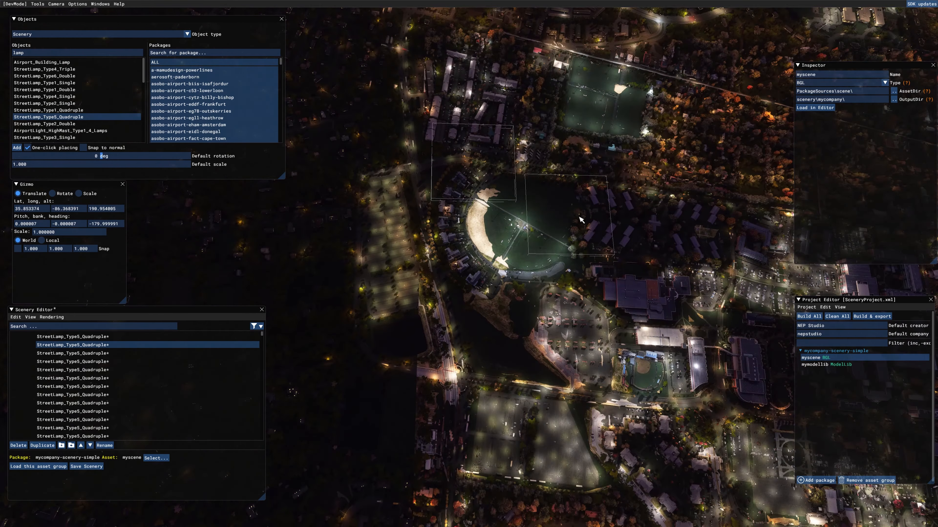
Place street lamps among the central campus buildings and along the curved road at the northeastern parking lot.
key(w)
key(w)
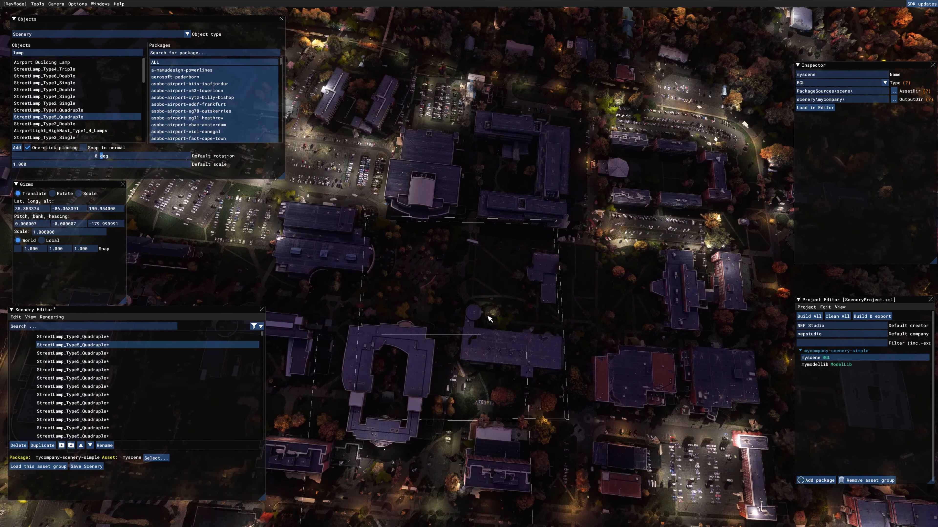
key(d)
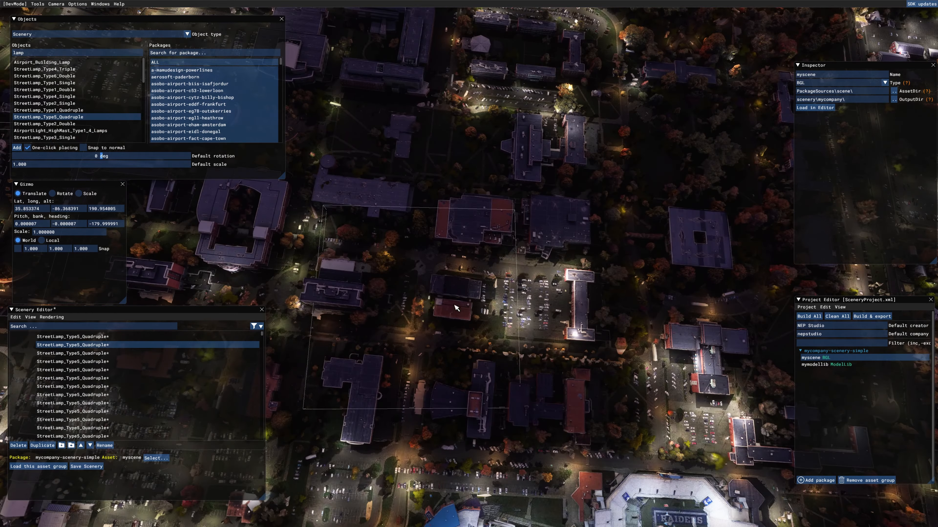
key(s)
key(w)
key(a)
key(s)
key(s)
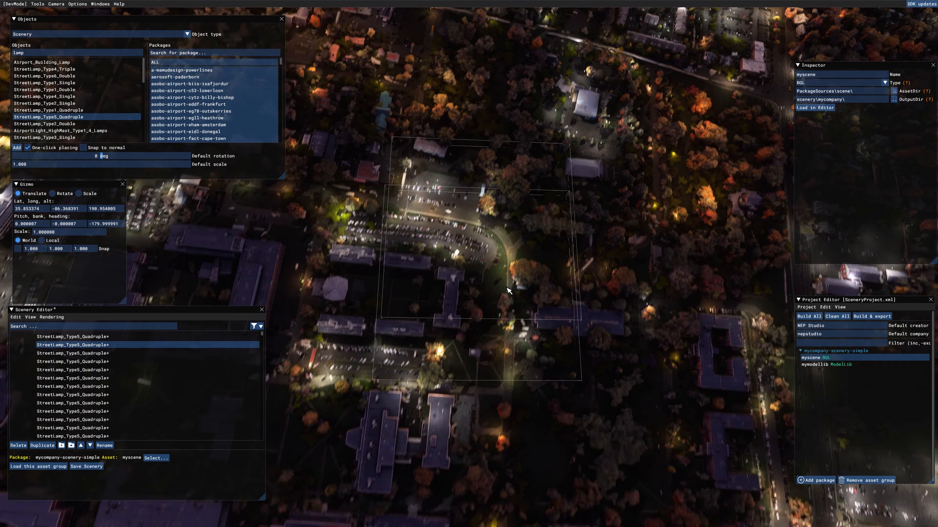
Place the last street lamps among the campus buildings north of the stadium, with one-click placing turned off and the lamp deselected.
key(a)
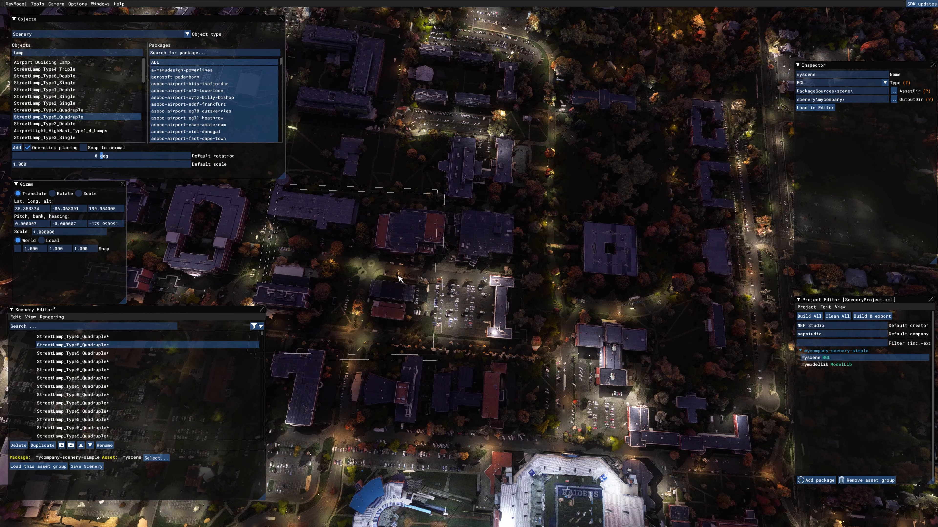
key(r)
key(a)
key(s)
click(633, 220)
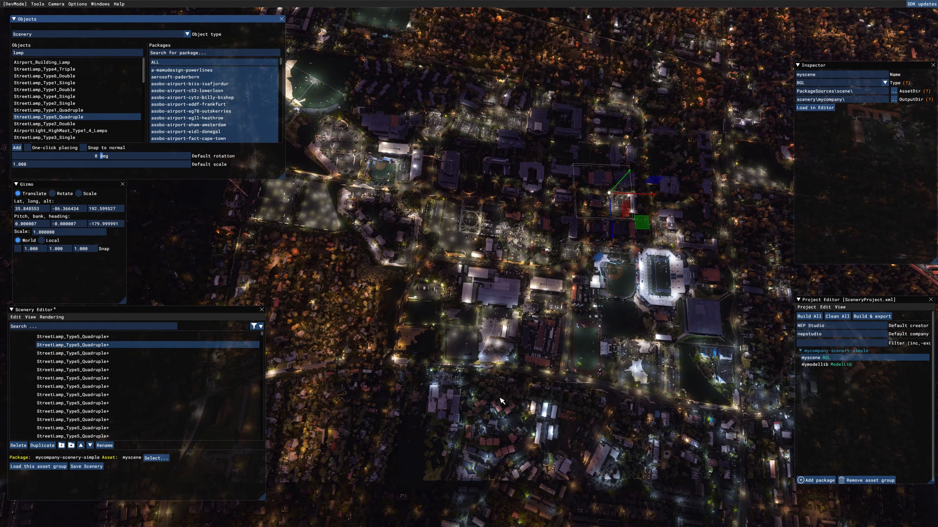
right_drag(513, 413, 459, 427)
key(s)
key(Escape)
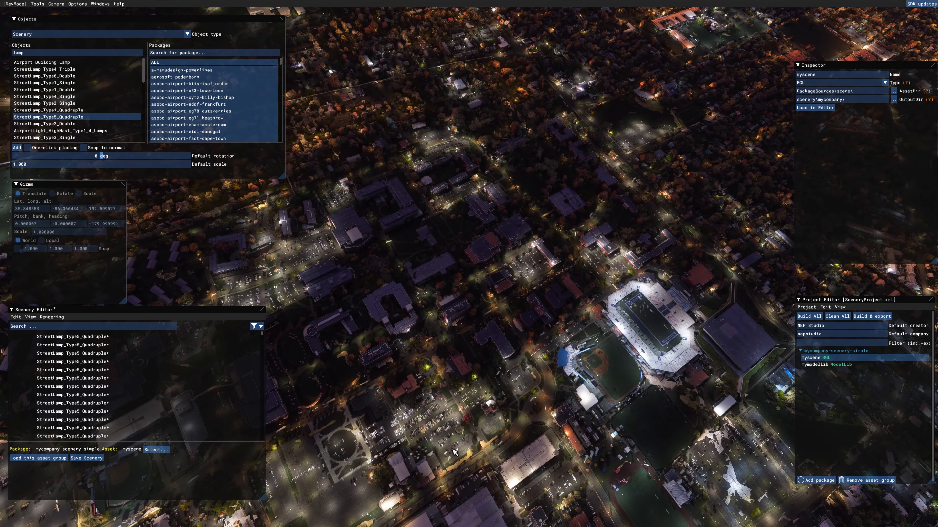
key(d)
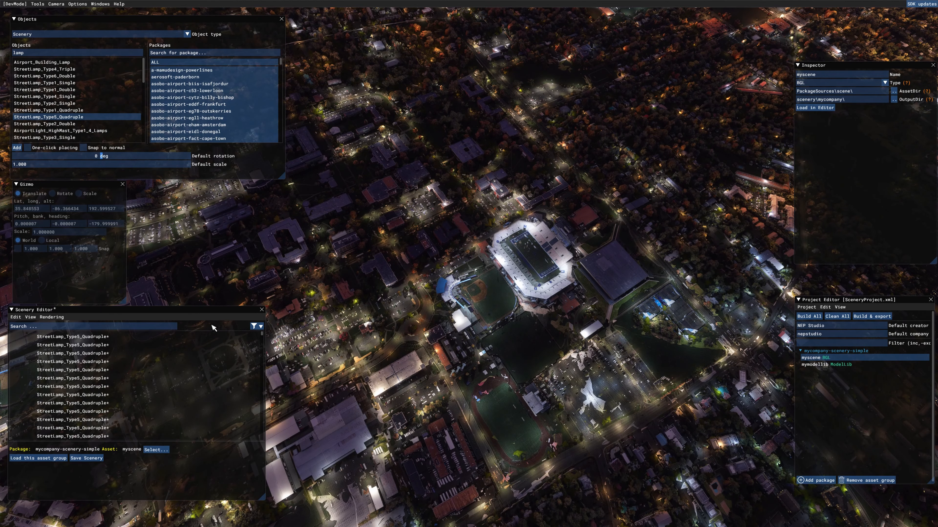
Replace the object search filter with "xeno" to list the xenon lights.
click(70, 55)
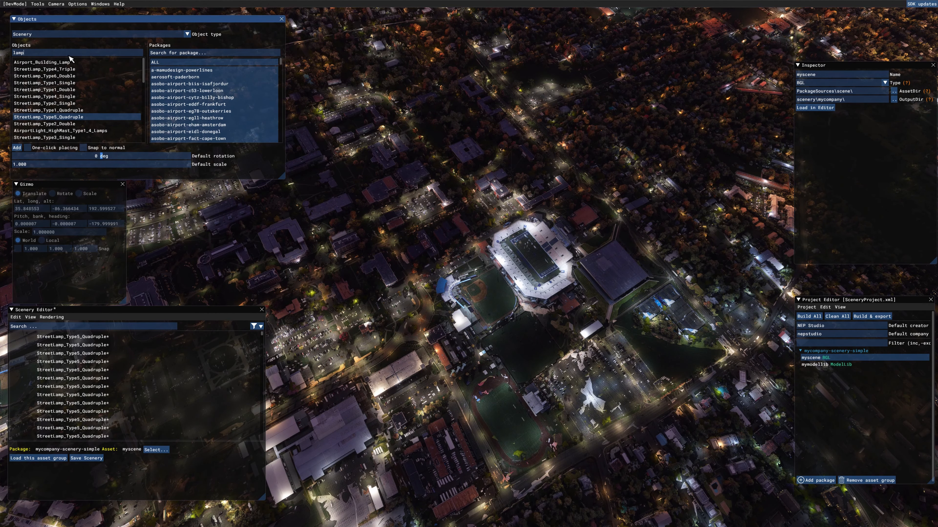
key(BackSpace)
key(BackSpace)
key(BackSpace)
key(BackSpace)
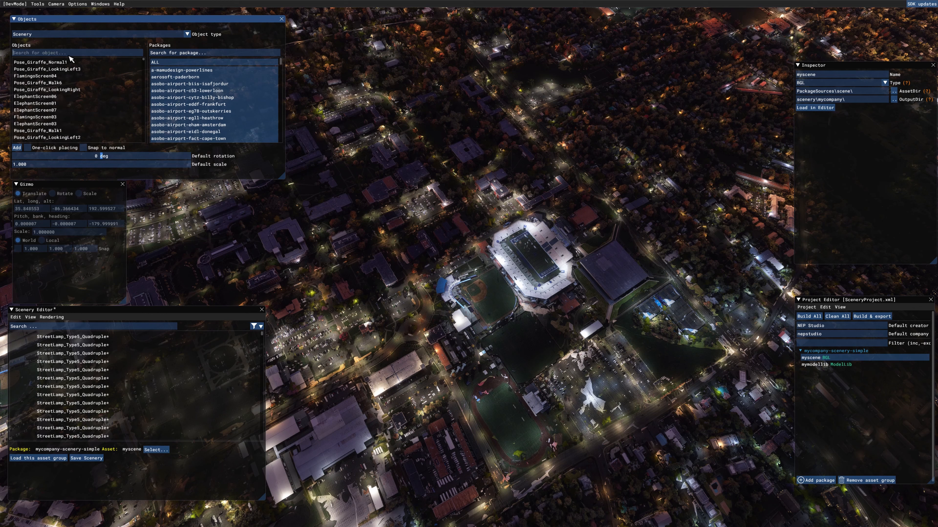
text(xen)
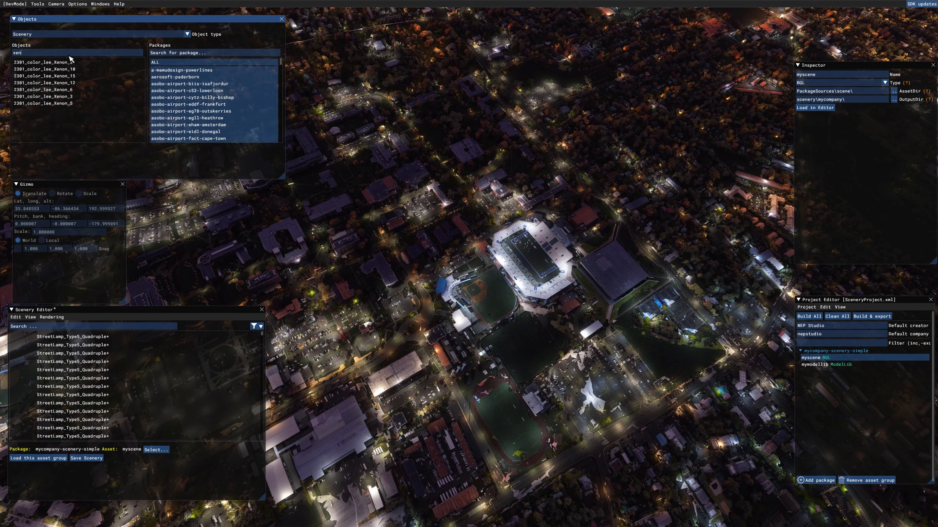
text(o)
Select the 2301_color_lee_Xenon_10 object and enable one-click placing.
drag(87, 62, 86, 79)
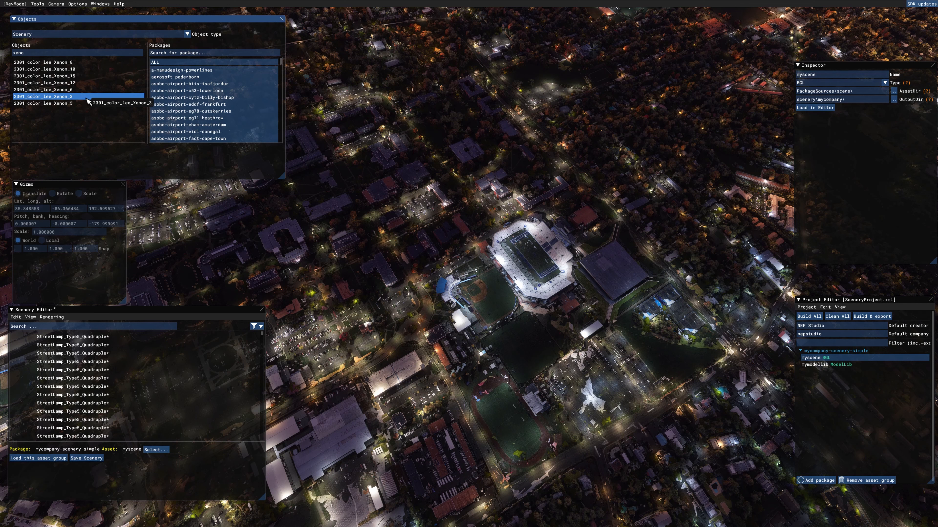
click(73, 69)
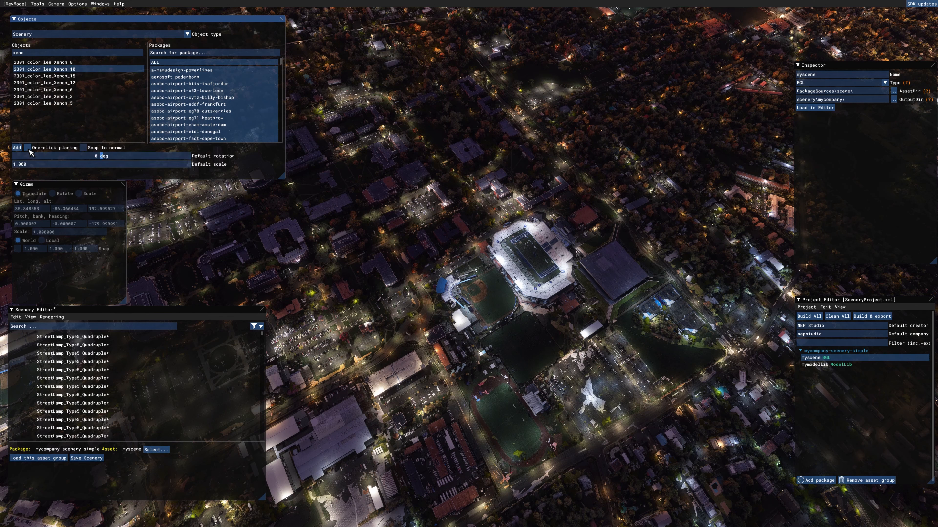
click(28, 148)
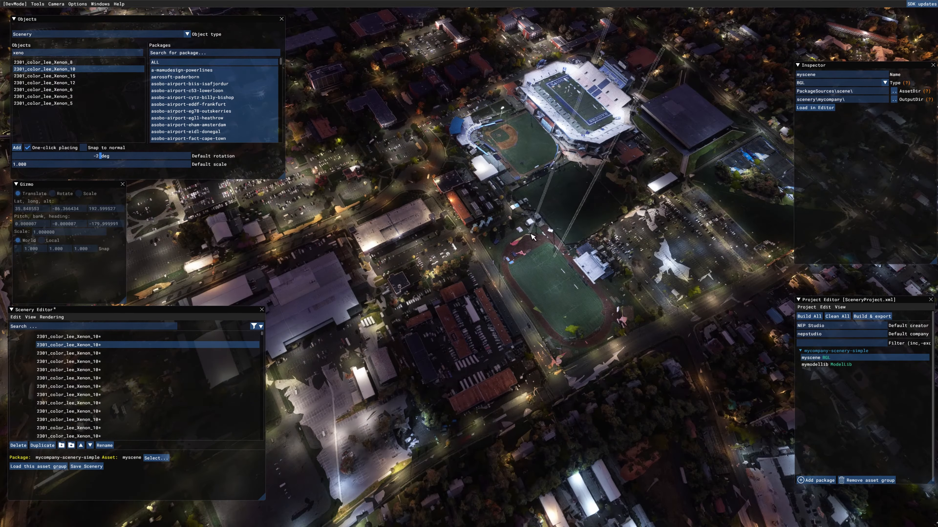
Place 2301_color_lee_Xenon_10 lights around the running track, practice field and stadium, and at the small ball field west of campus.
key(w)
key(d)
key(a)
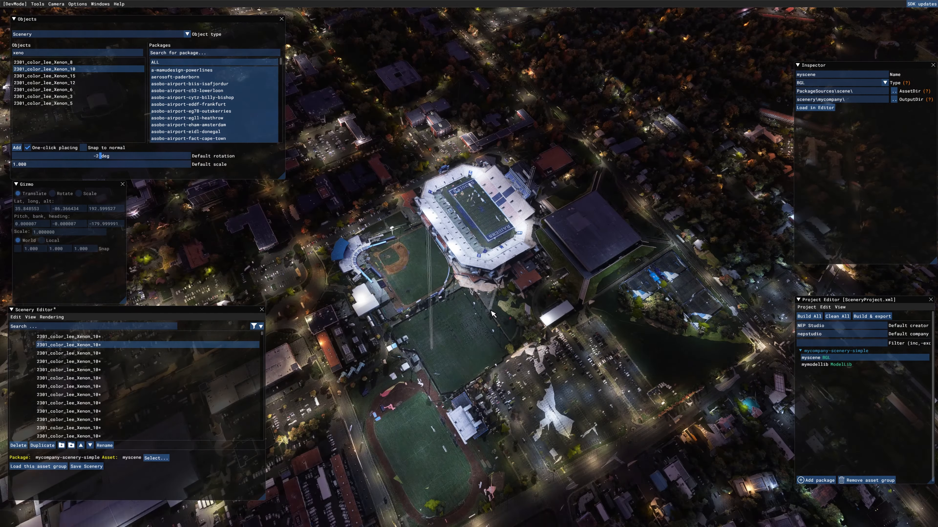
key(s)
key(a)
key(w)
click(480, 303)
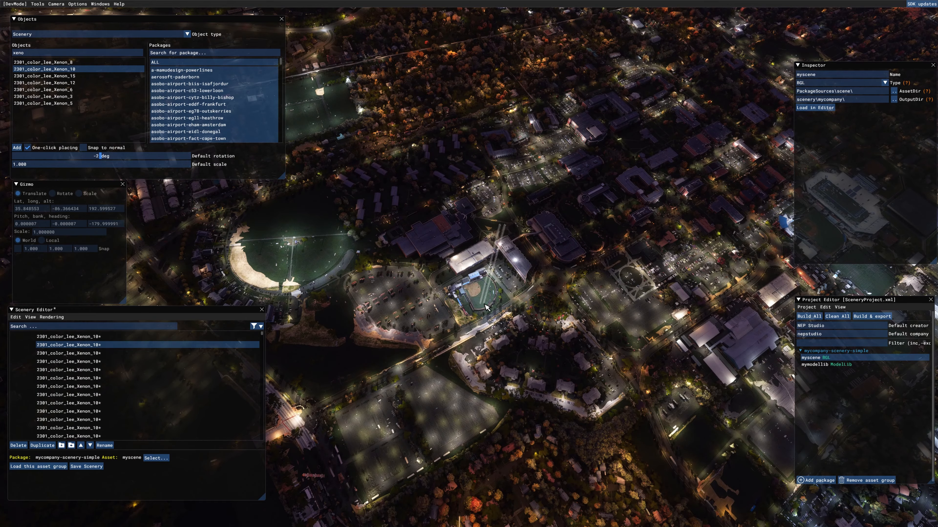
Place 2301_color_lee_Xenon_10 lights across the western parking lots and around the lot southwest of the large warehouse-like buildings.
key(a)
key(w)
click(409, 351)
click(378, 333)
key(d)
key(s)
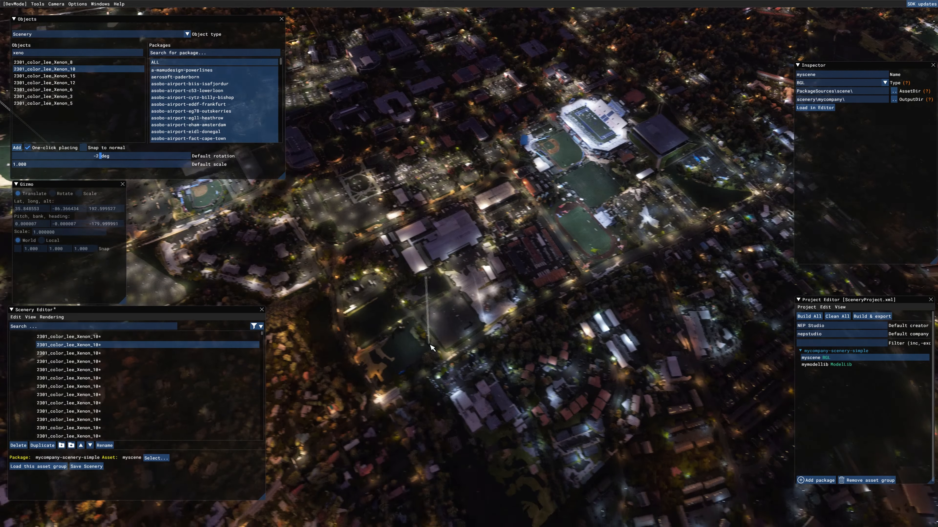
Change to the 2301_color_lee_Xenon_5 object and place lights around the southwestern lots and near the wooded area.
key(w)
key(d)
key(s)
key(a)
key(w)
key(d)
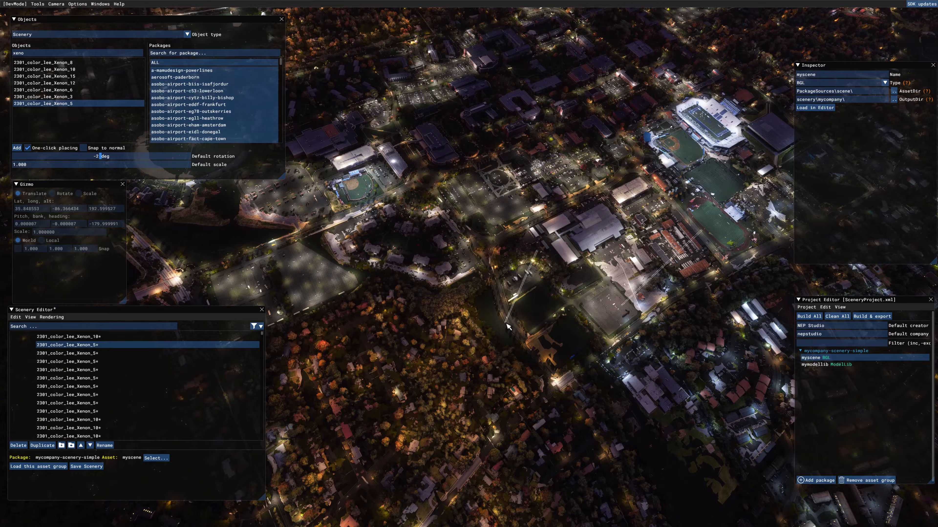
key(w)
click(505, 324)
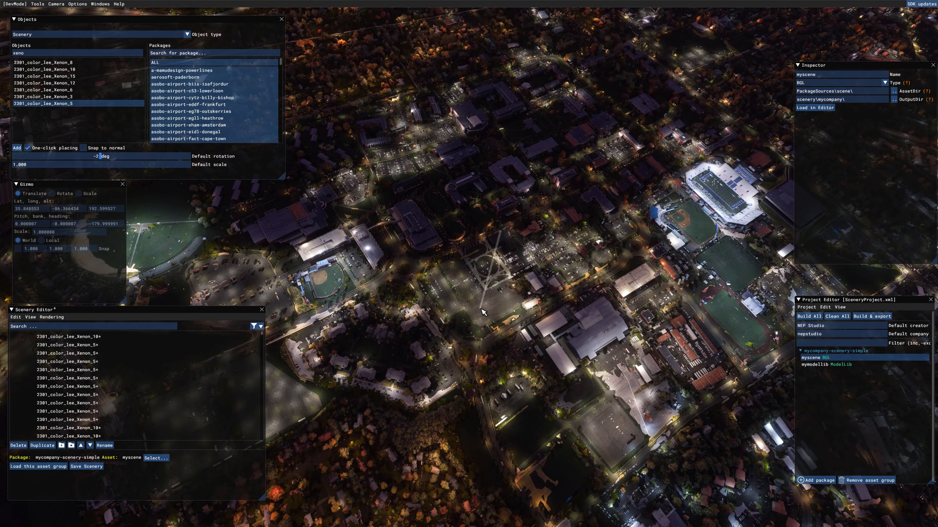
Place 2301_color_lee_Xenon_5 lights by the circular plaza's parking lot and around the lots west of the small ball field.
click(474, 287)
key(a)
key(s)
click(462, 330)
click(459, 313)
click(417, 358)
click(448, 205)
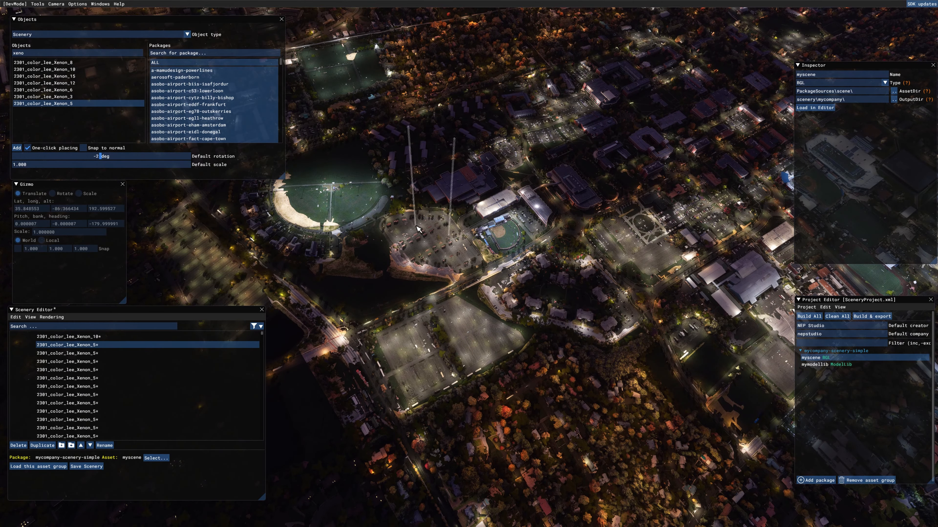
click(412, 207)
key(w)
click(532, 355)
Place three 2301_color_lee_Xenon_5 lights around the tennis courts beside the dark square building southeast of the stadium.
key(d)
key(d)
key(w)
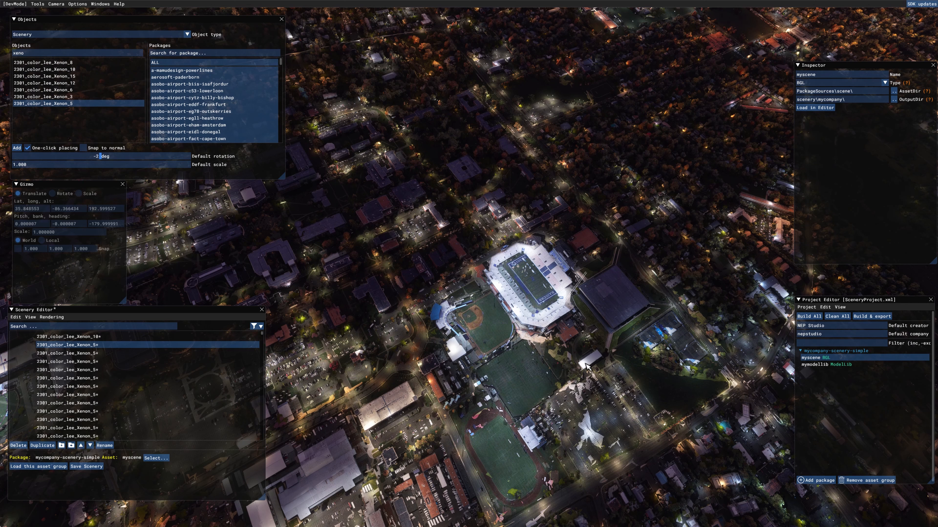
click(652, 361)
click(653, 335)
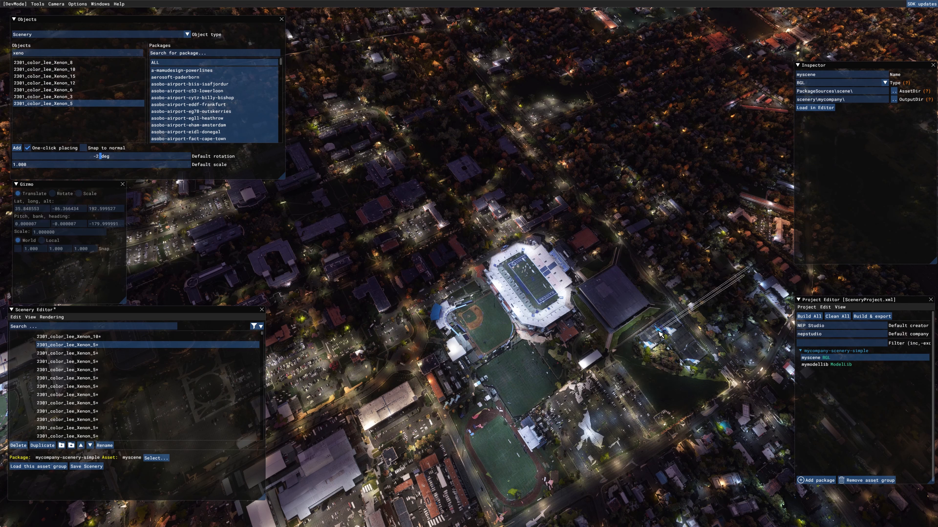
click(668, 320)
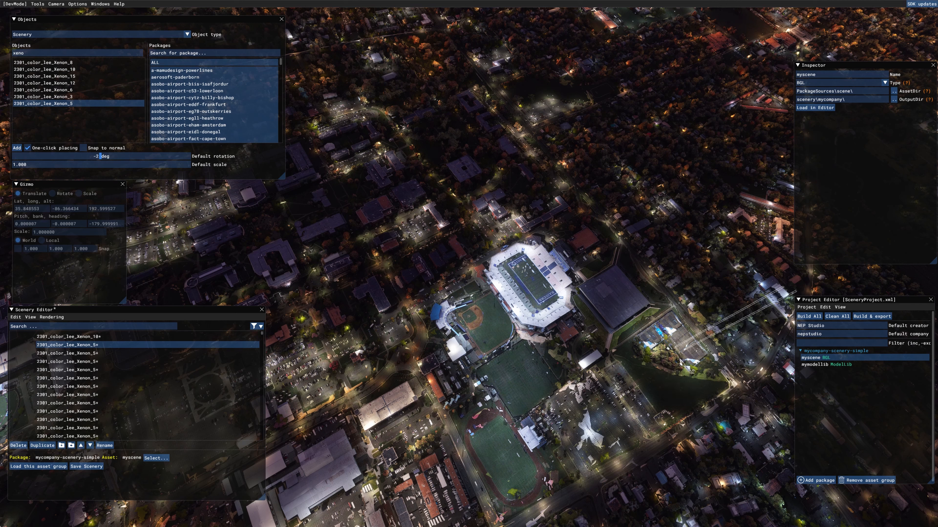
Place a 2301_color_lee_Xenon_5 light at the eastern edge of the large oval field in the northwest.
scroll(644, 331, down, 2)
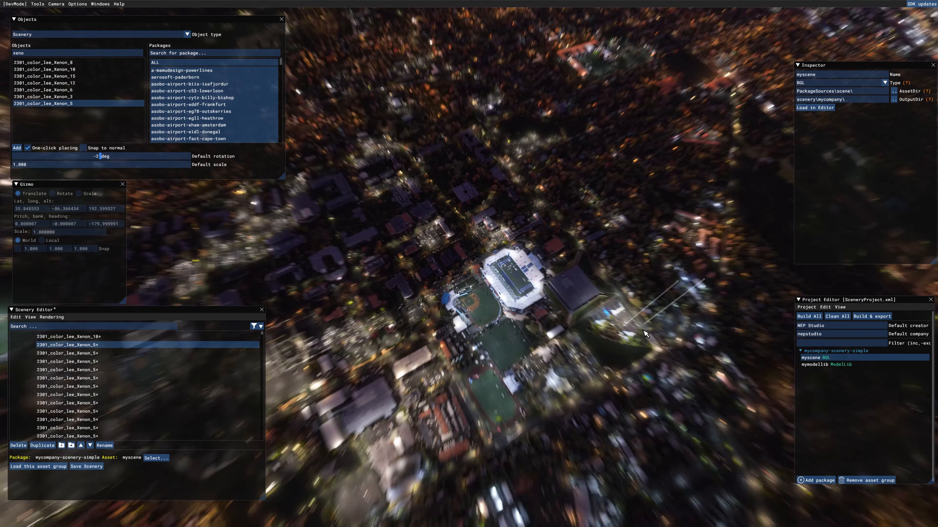
right_drag(587, 401, 629, 398)
key(a)
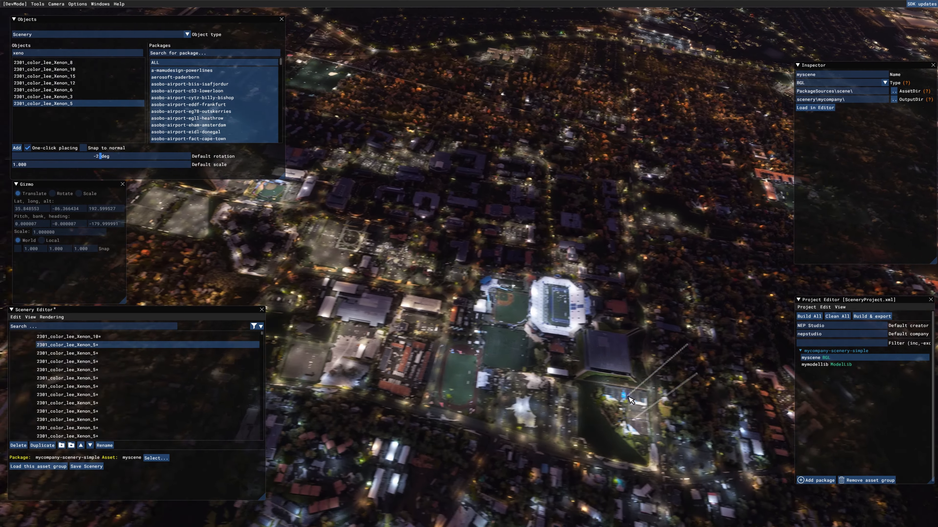
key(a)
key(w)
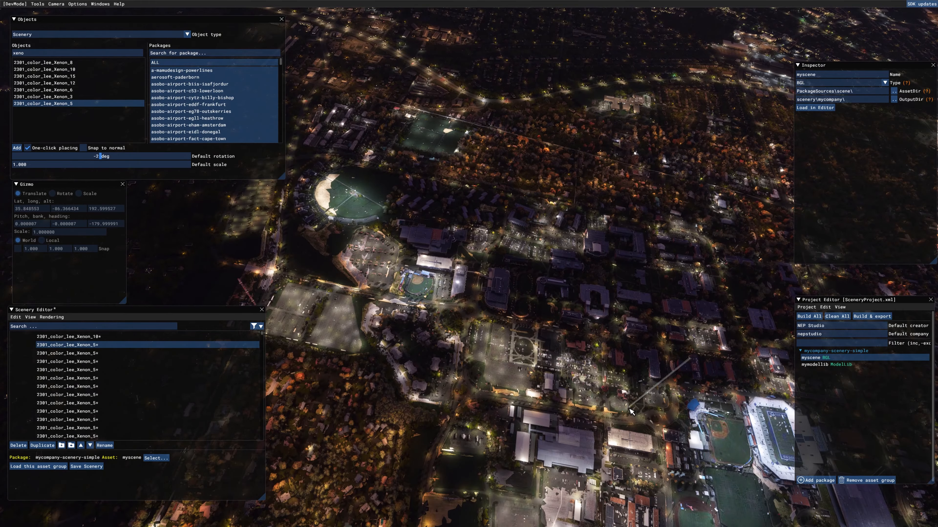
key(w)
key(f)
key(s)
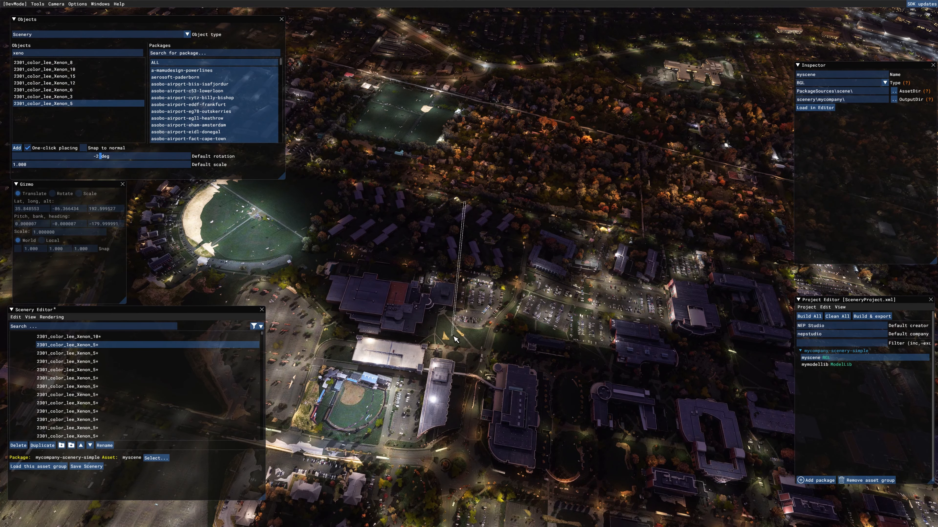
click(301, 283)
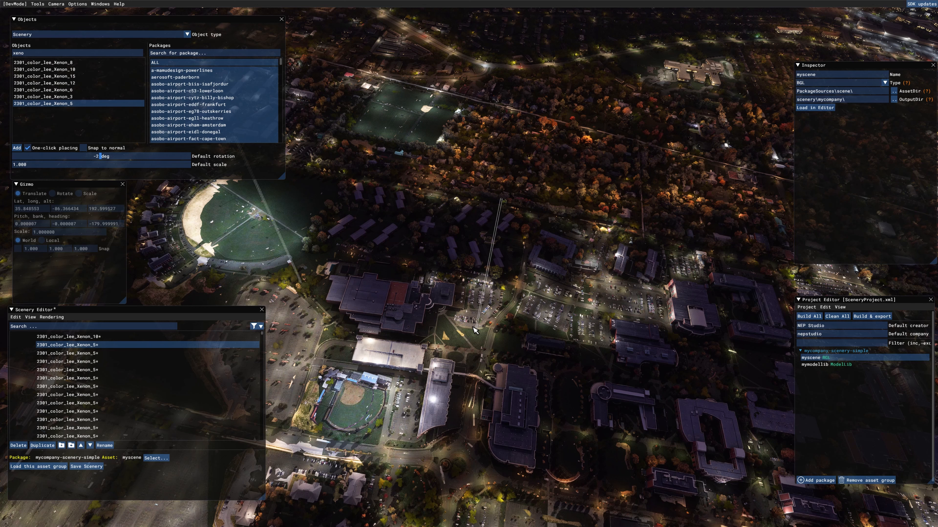
Place 2301_color_lee_Xenon_5 lights among the central campus buildings and along the area north and east of the stadium.
key(s)
key(d)
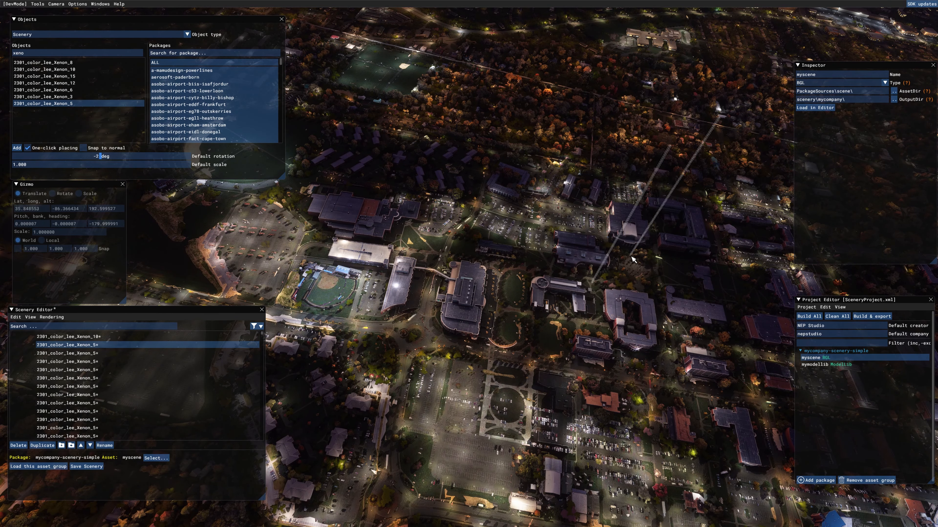
key(d)
key(d)
key(s)
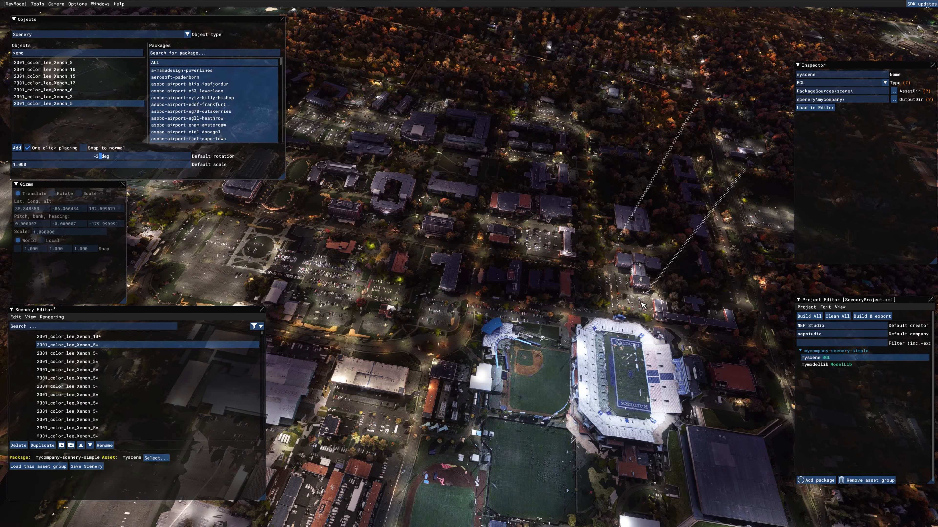
key(s)
key(d)
key(w)
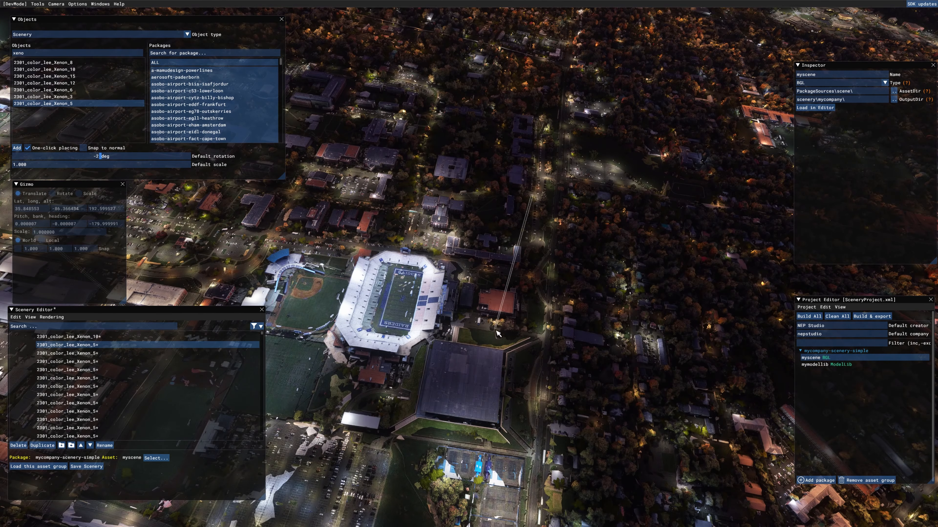
key(w)
key(w)
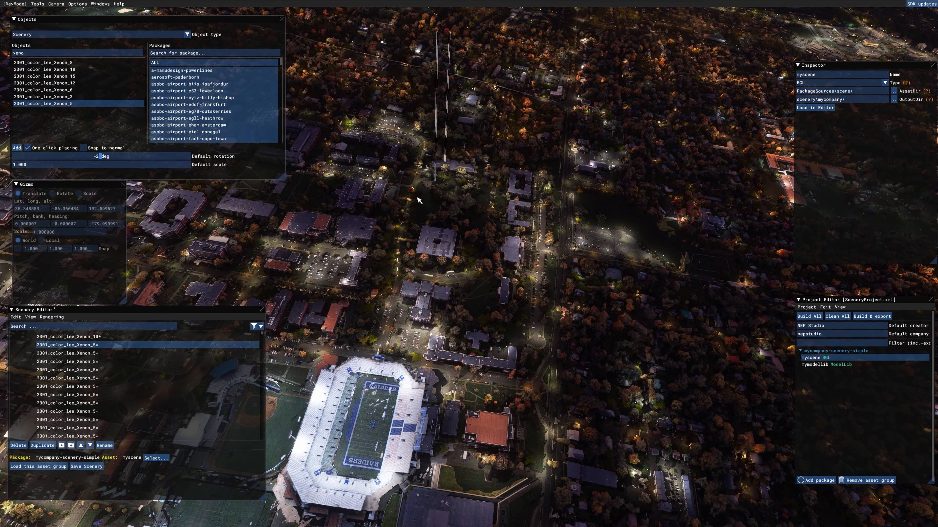
Place 2301_color_lee_Xenon_5 lights around the oval field's surroundings, the northwestern apartment blocks and the large building beside the field.
key(s)
key(a)
key(w)
key(a)
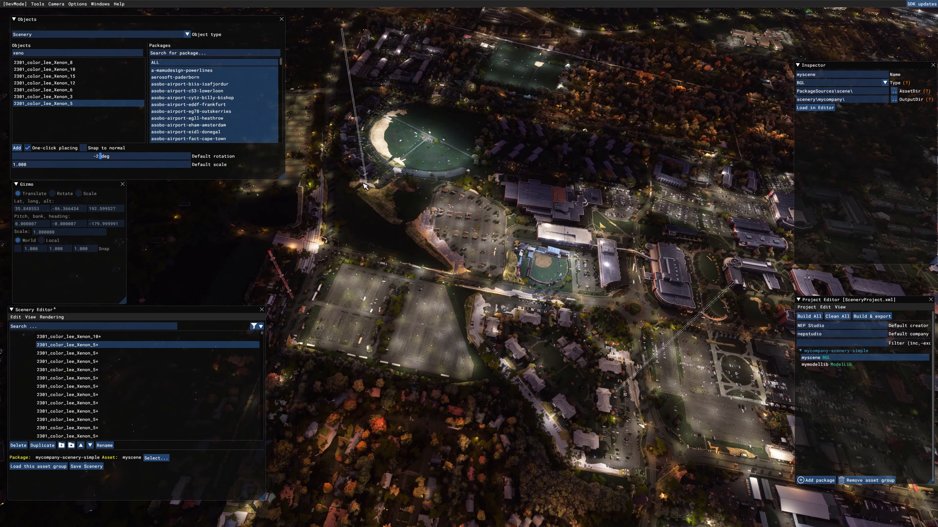
key(w)
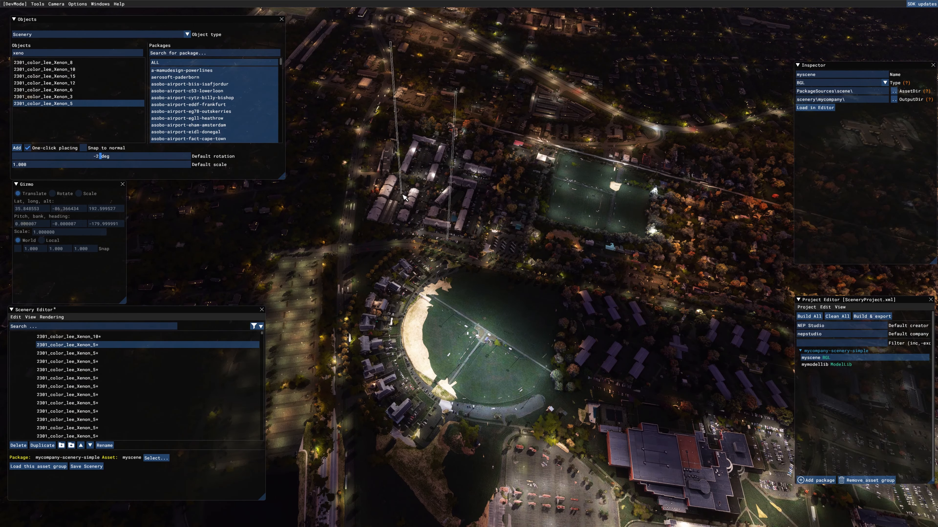
key(d)
key(s)
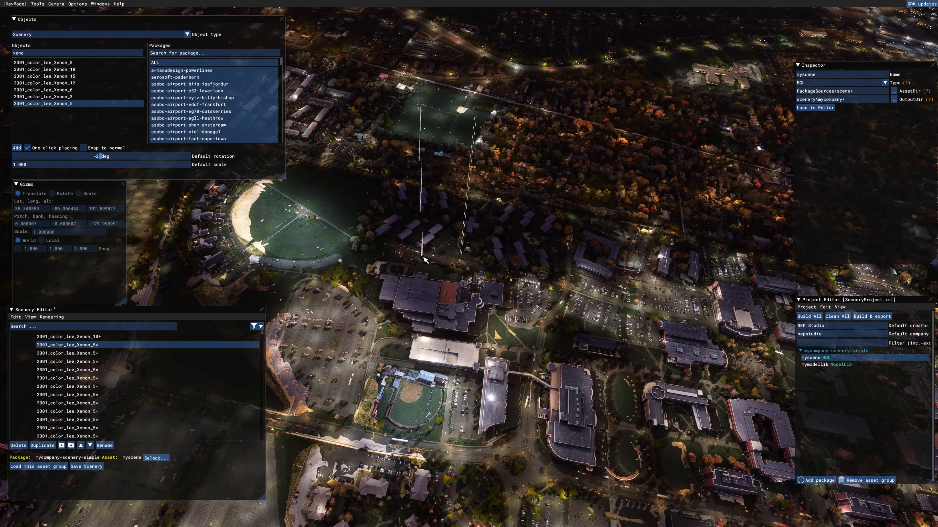
Place 2301_color_lee_Xenon_5 lights by the northern residence rows and along the wooded northern edge of the campus.
key(w)
right_drag(391, 252, 628, 334)
key(w)
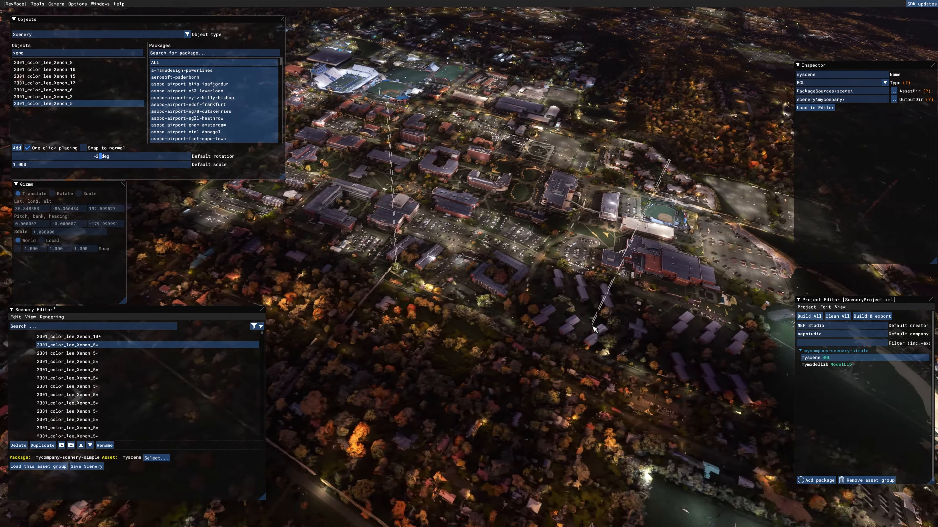
key(a)
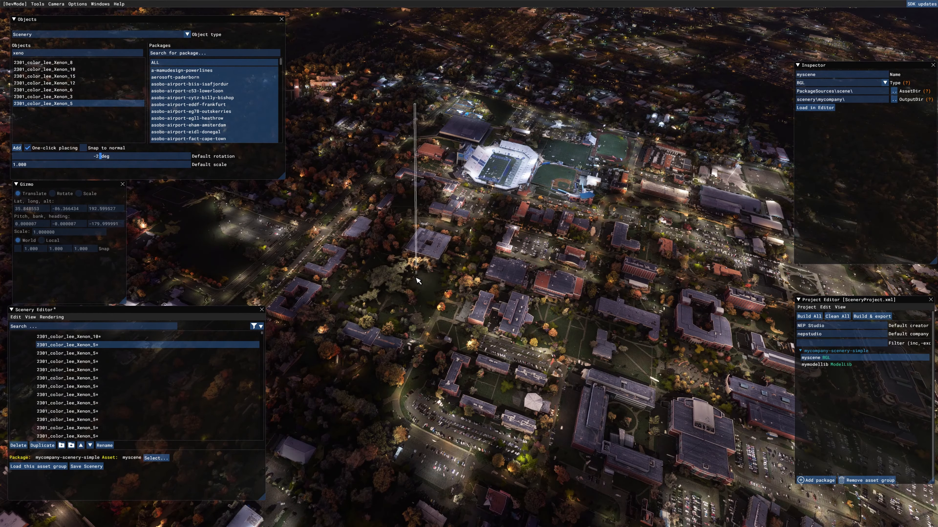
key(w)
key(w)
key(d)
Choose the 2301_color_lee_Xenon_3 object and place its first lights around the stadium's neighbouring arena and sports fields.
right_drag(471, 356, 142, 156)
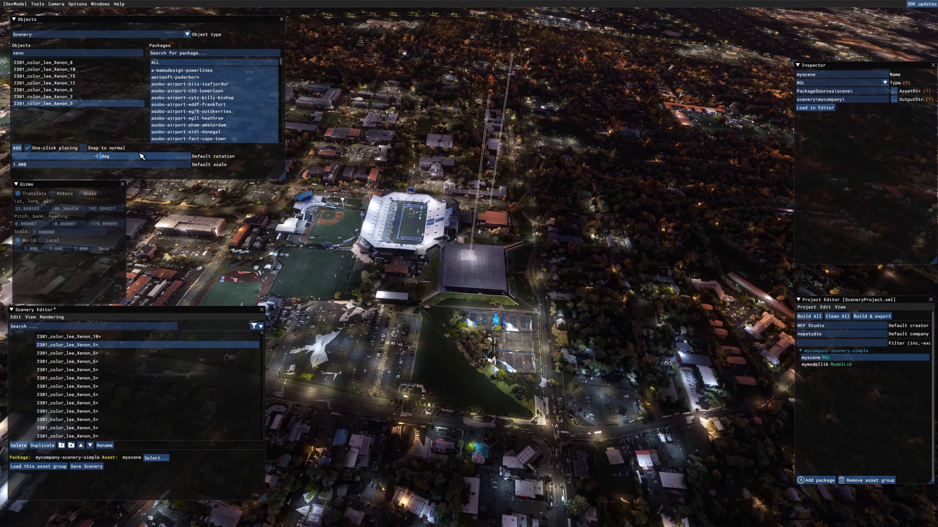
click(84, 98)
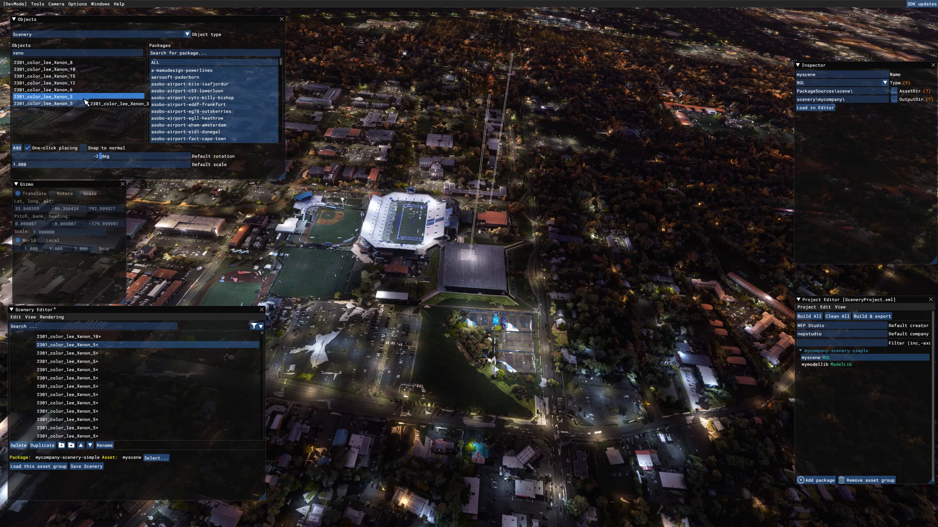
click(84, 99)
click(362, 272)
click(462, 285)
click(492, 283)
right_drag(491, 283, 591, 369)
click(513, 356)
click(494, 276)
Place 2301_color_lee_Xenon_3 lights by the large parking lot, the small ball field and the big campus buildings beside it.
key(w)
click(357, 264)
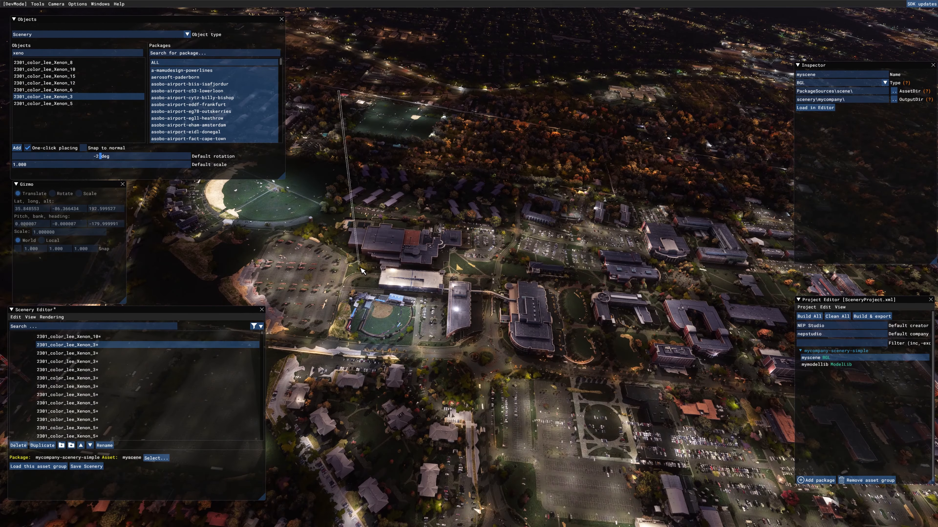
click(455, 264)
click(461, 269)
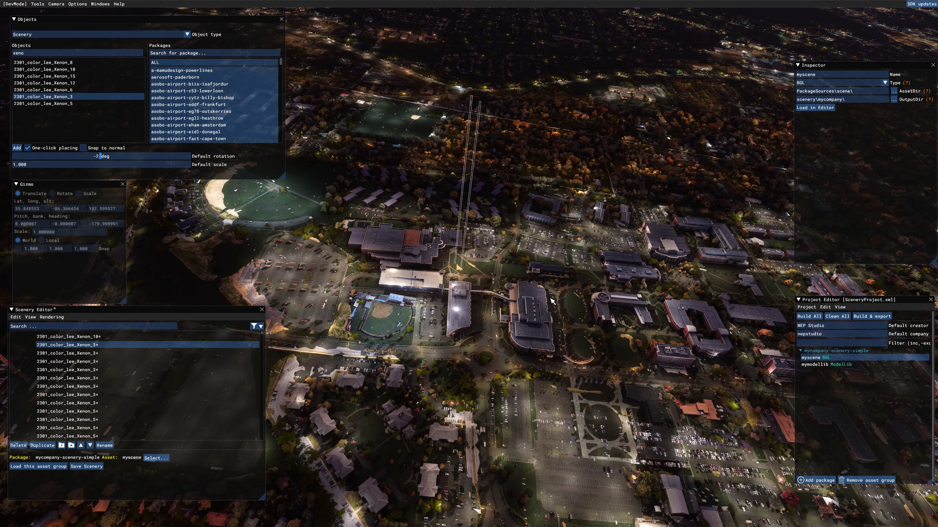
click(569, 300)
click(546, 304)
Place 2301_color_lee_Xenon_3 lights around the large white-roofed halls and along the road between the baseball field and the campus.
key(s)
click(428, 287)
click(495, 327)
key(d)
click(471, 380)
click(467, 387)
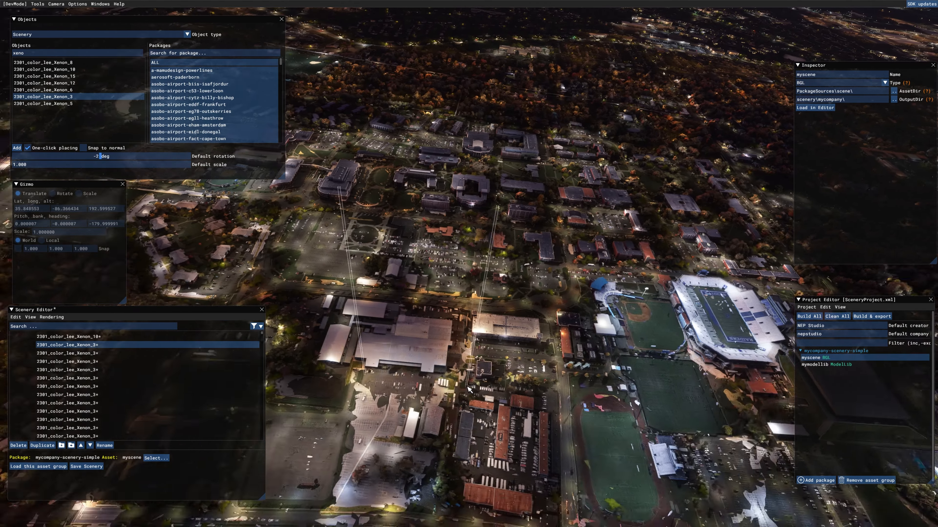
key(s)
click(532, 369)
key(d)
key(w)
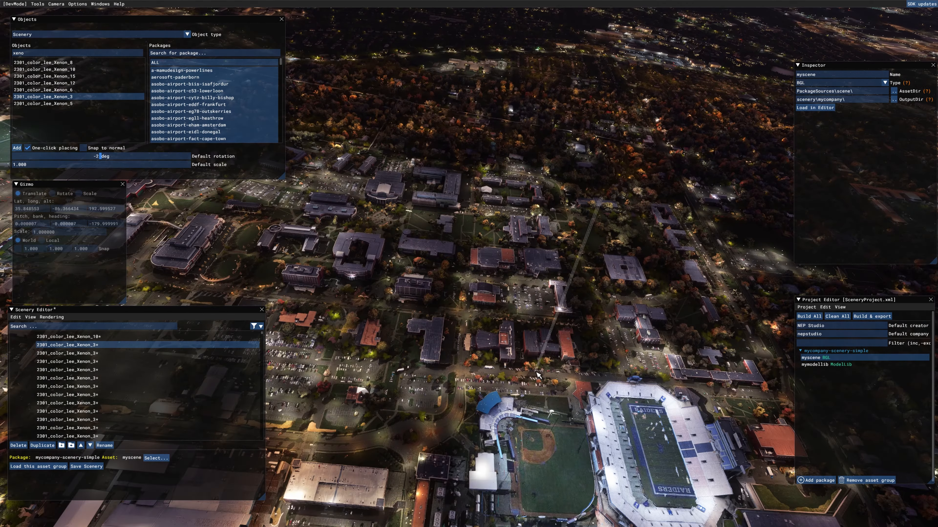
click(537, 372)
Place 2301_color_lee_Xenon_3 lights along the road by the residence halls and between the dark-roofed arena and the red-roofed building.
right_drag(597, 311, 537, 311)
key(d)
key(s)
key(s)
click(588, 297)
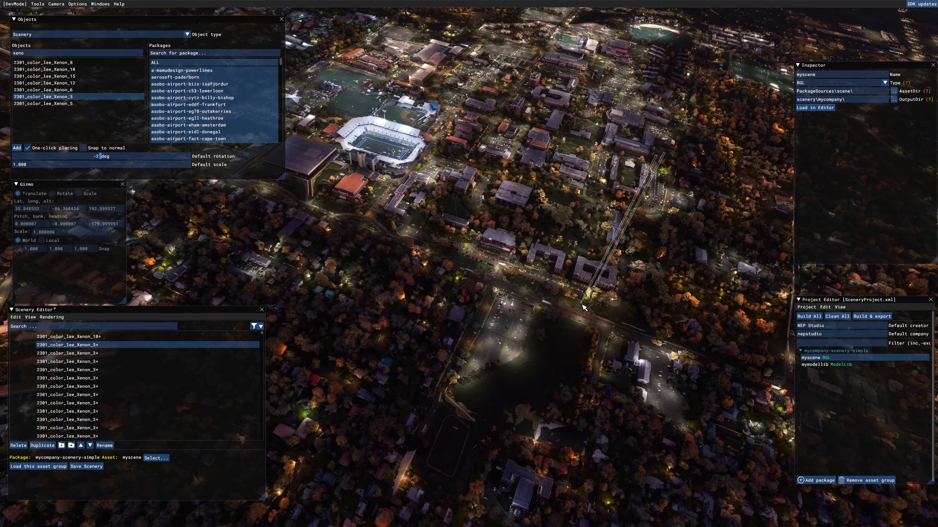
key(a)
key(w)
click(548, 357)
key(w)
key(d)
key(s)
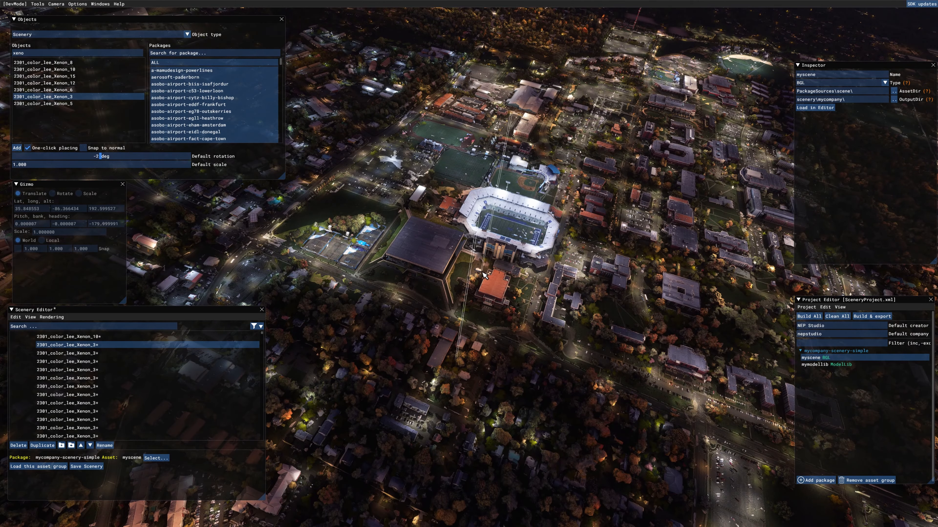
click(518, 288)
Place 2301_color_lee_Xenon_3 lights beside the baseball field and along the central campus lawns and buildings.
key(d)
right_drag(544, 336, 480, 353)
key(s)
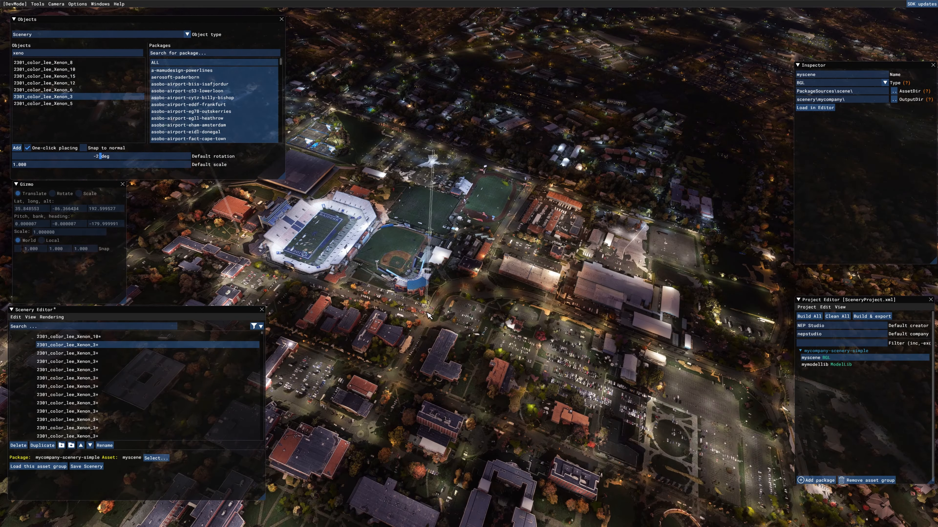
click(471, 375)
key(s)
click(458, 209)
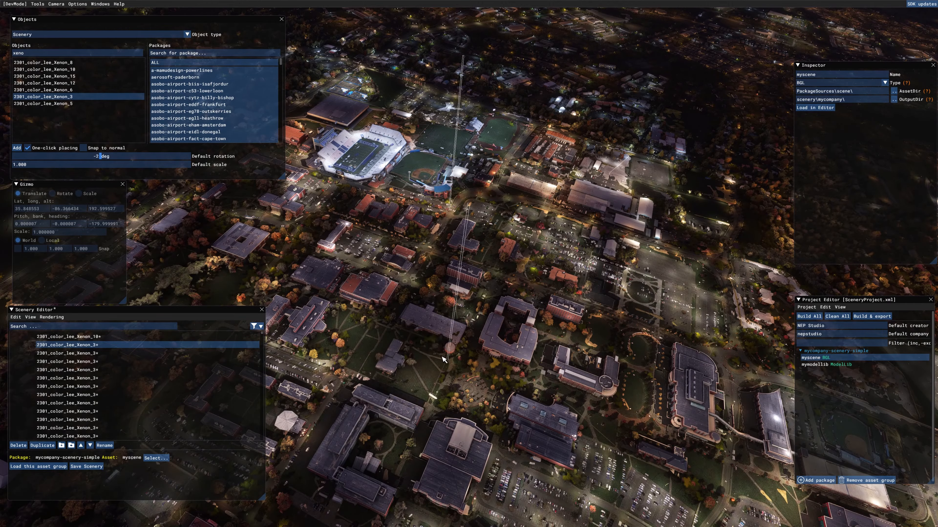
click(466, 364)
Place more 2301_color_lee_Xenon_3 lights across the remaining campus surroundings and turn off one-click placing.
key(a)
click(601, 295)
click(480, 302)
click(409, 236)
click(355, 323)
key(s)
right_drag(385, 357, 499, 405)
key(a)
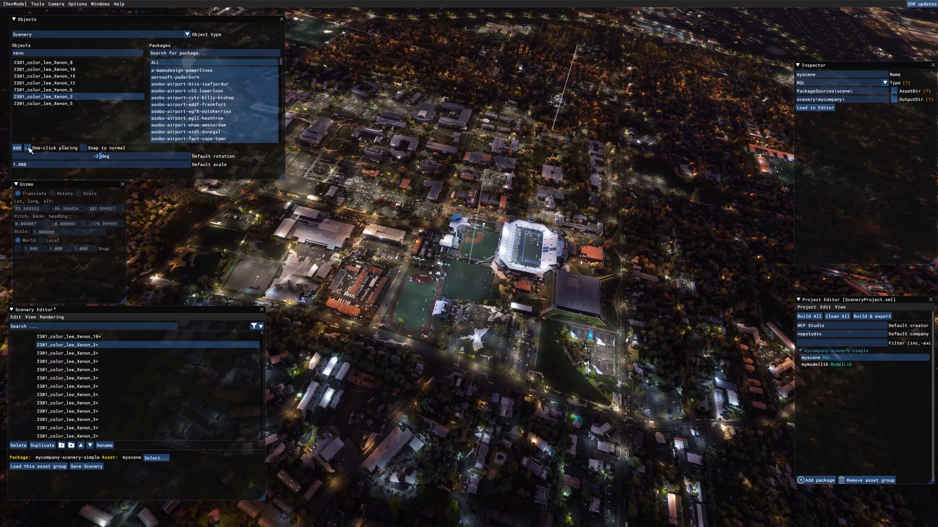
click(28, 149)
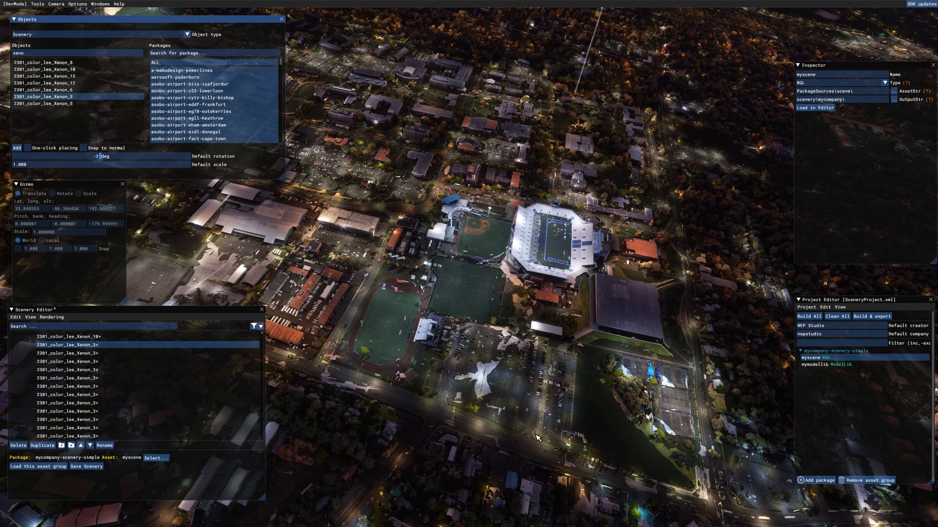
Search the scenery objects for "2301", choose 2301_color_lee_Azul and turn on one-click placing.
click(30, 53)
key(BackSpace)
key(BackSpace)
key(BackSpace)
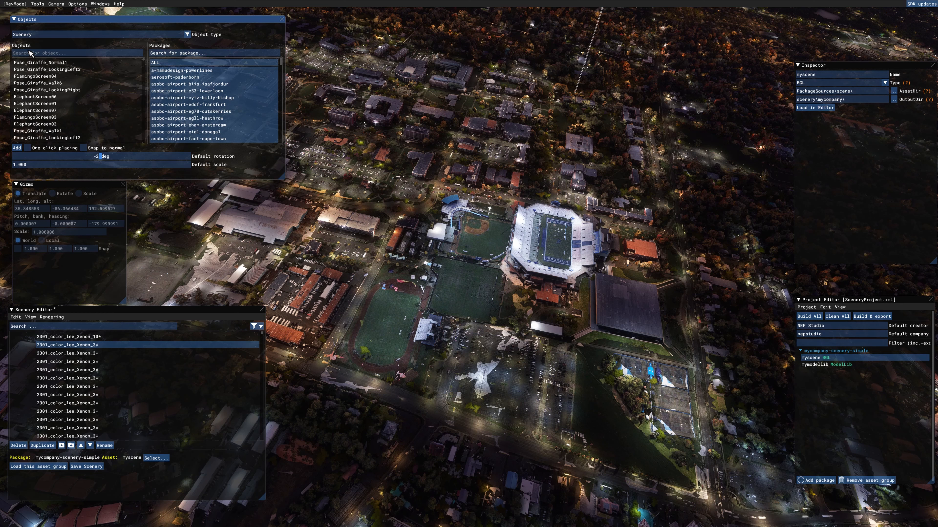
text(2301)
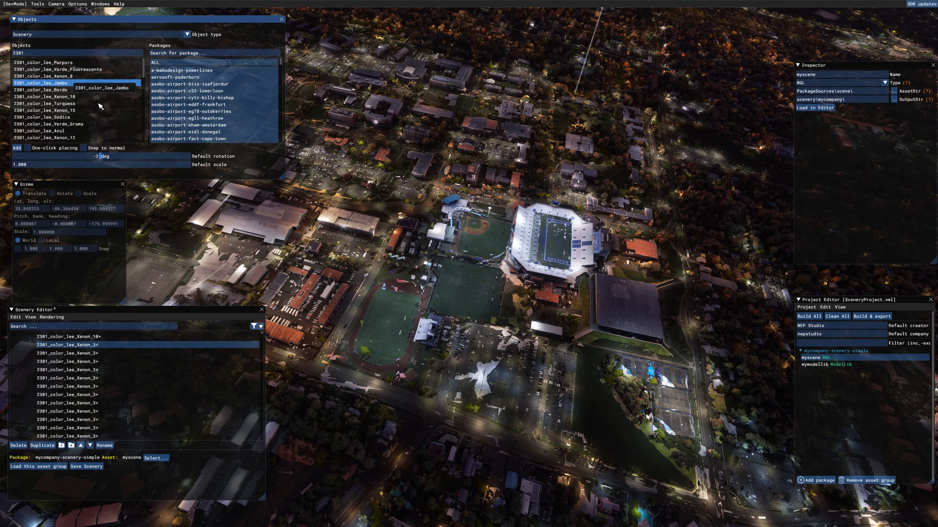
click(80, 130)
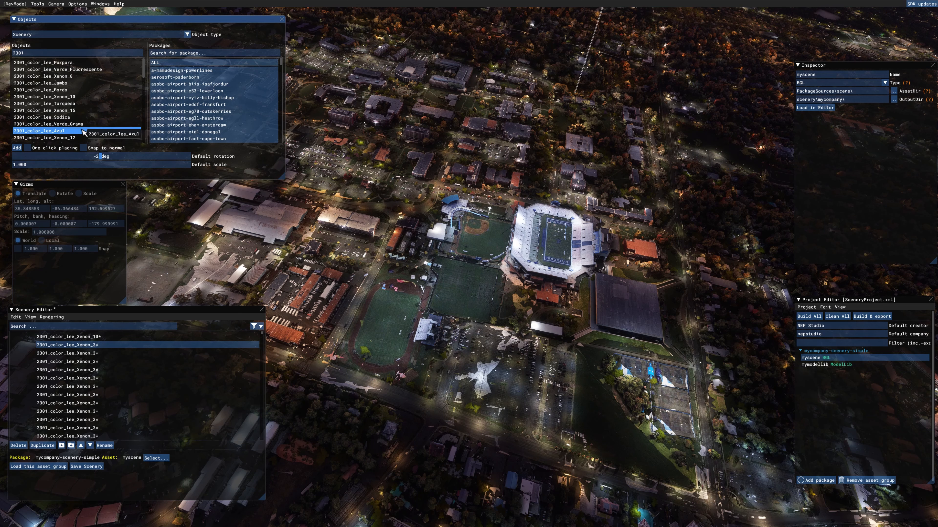
click(33, 148)
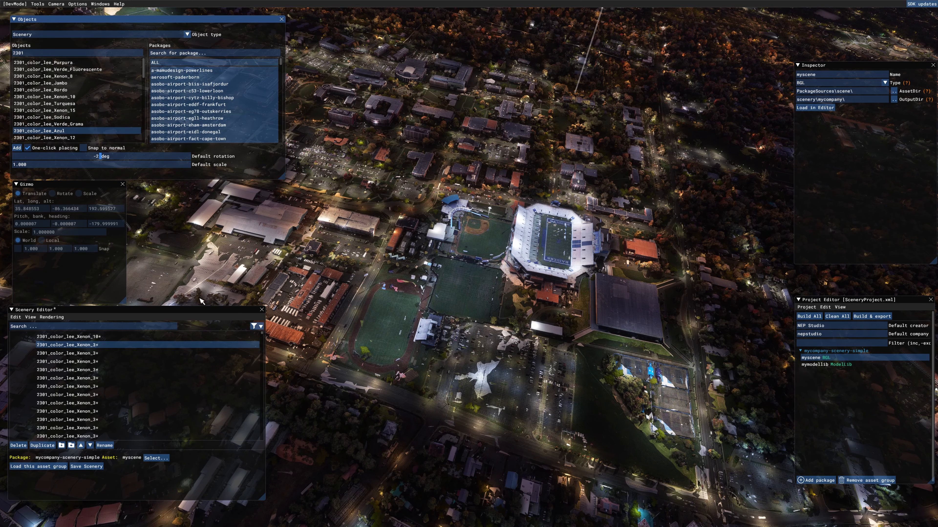
Place two 2301_color_lee_Azul lights at the walls of the large dark-roofed arena beside the stadium.
right_drag(413, 444, 509, 449)
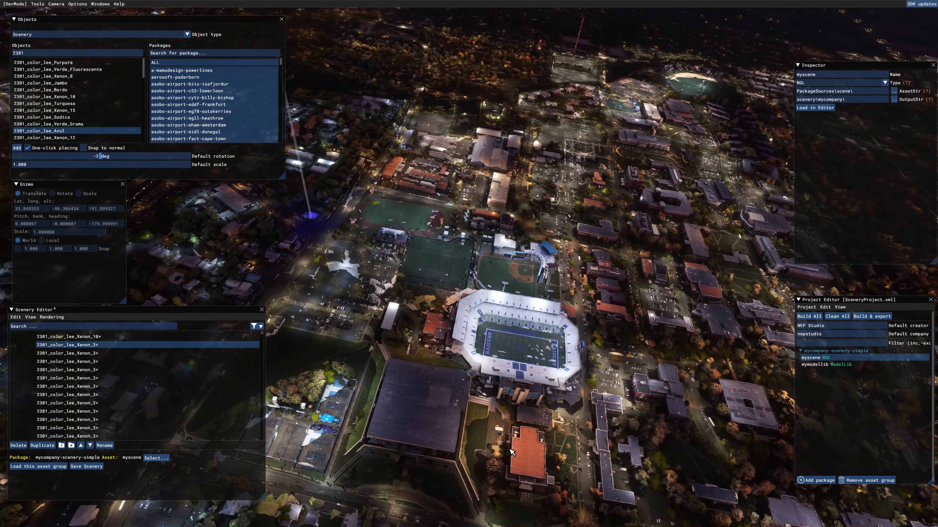
key(d)
key(s)
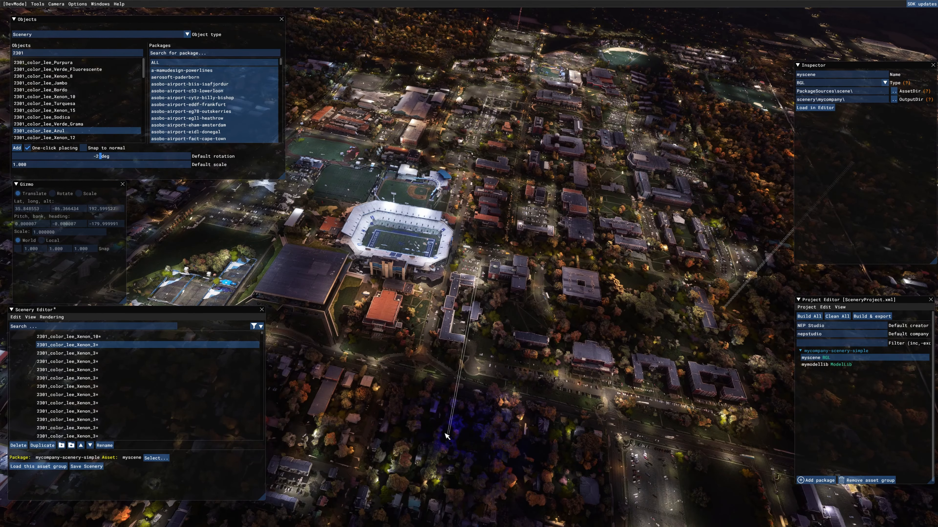
click(308, 320)
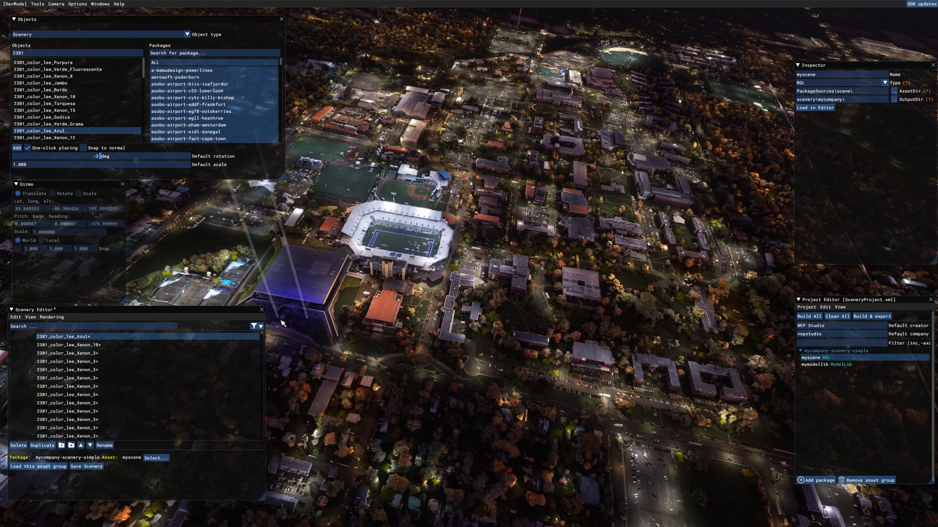
key(w)
key(a)
click(433, 343)
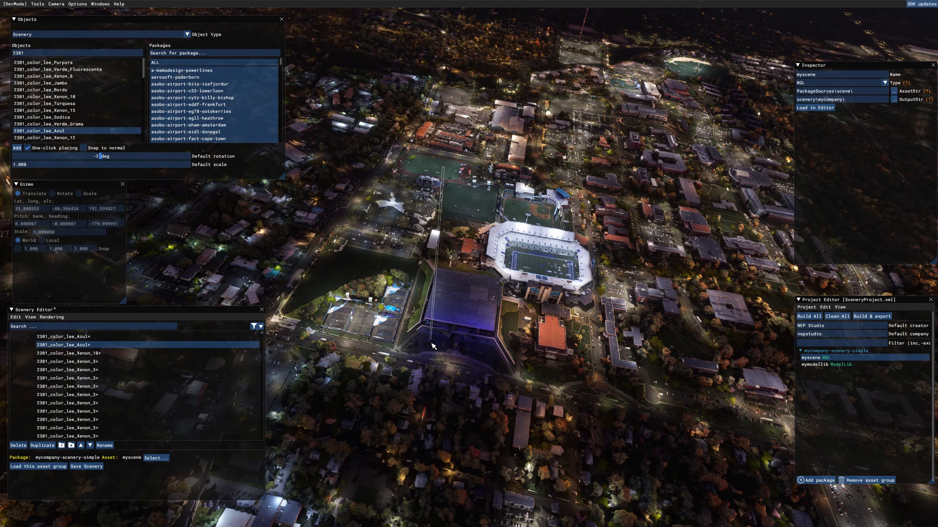
Place 2301_color_lee_Azul lights outside the stadium, near its baseball-field corner and along its side facing the red-roofed building.
key(w)
key(d)
right_drag(448, 377, 454, 419)
key(s)
key(s)
key(s)
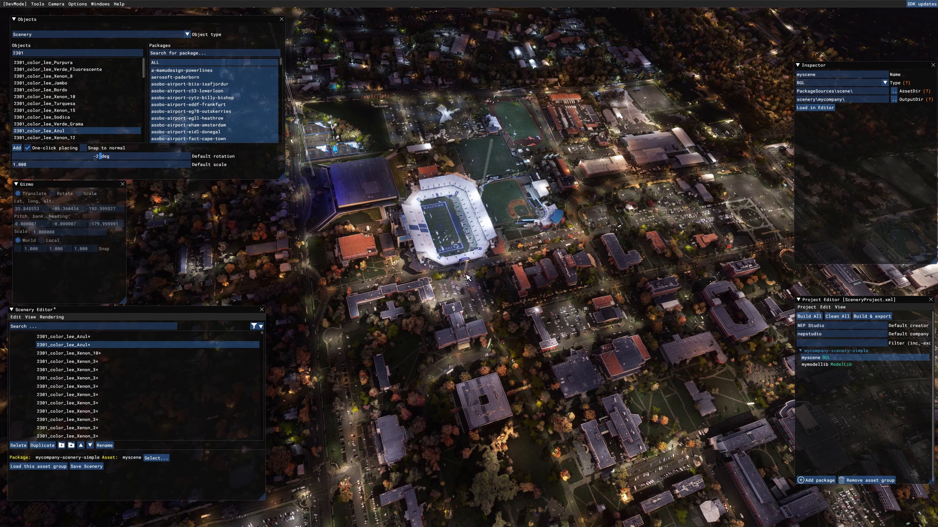
click(449, 331)
key(a)
right_drag(448, 328, 403, 328)
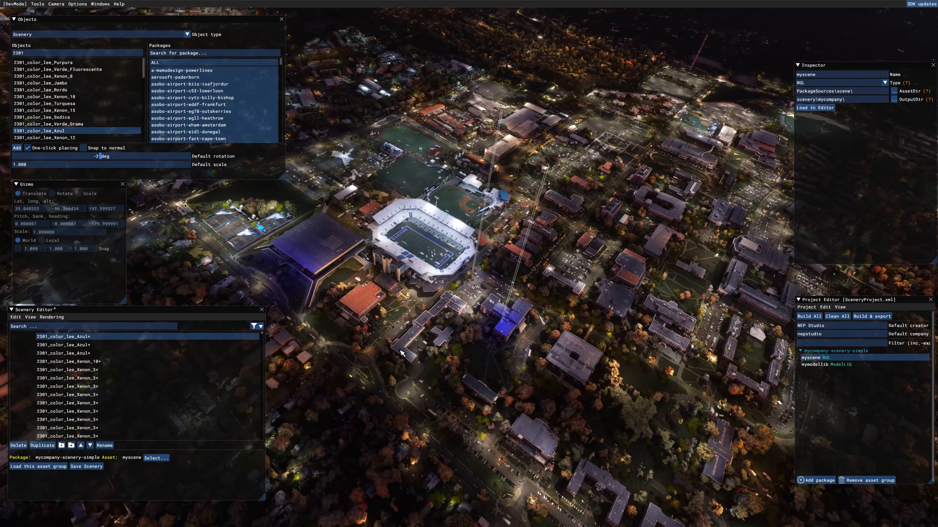
click(410, 305)
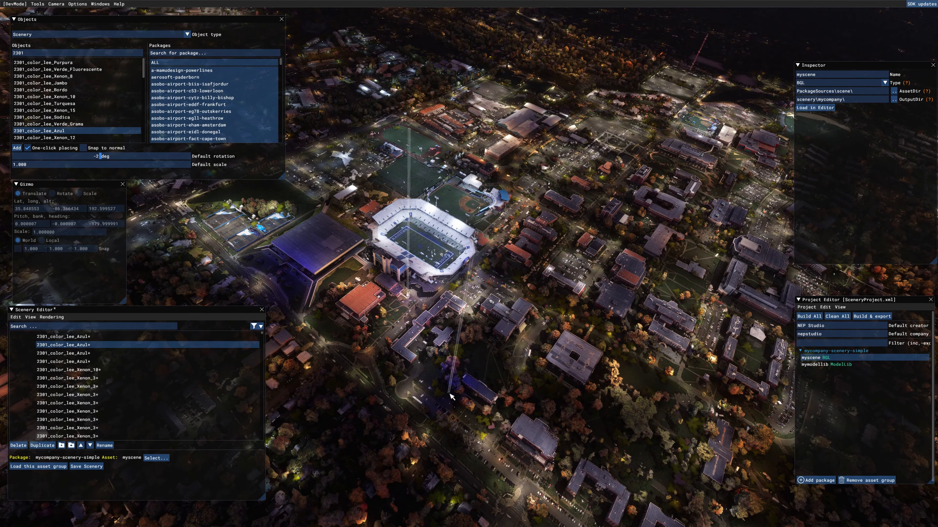
Place three more 2301_color_lee_Azul lights around the stadium campus, turn off one-click placing and clear the selection.
key(a)
right_drag(468, 417, 394, 425)
click(394, 426)
click(605, 465)
right_drag(628, 462, 458, 388)
click(454, 388)
click(28, 148)
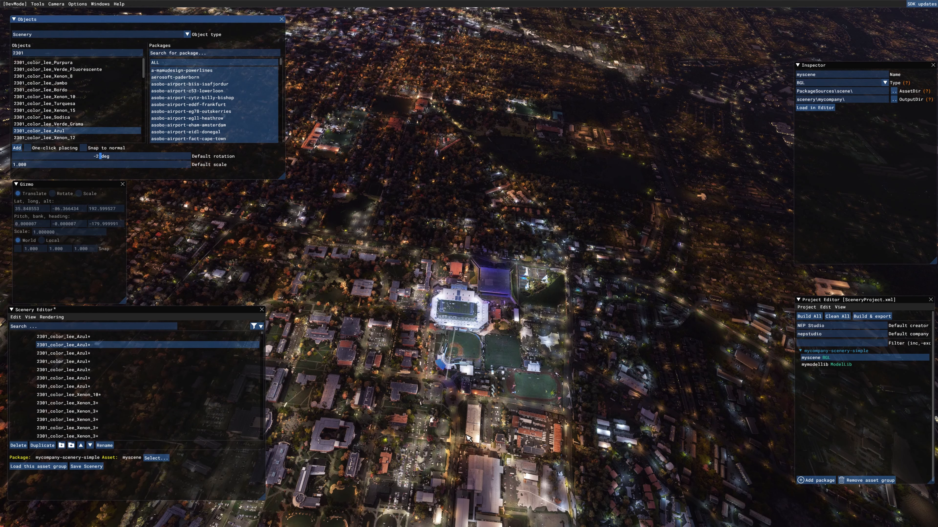
right_drag(420, 433, 488, 431)
key(Escape)
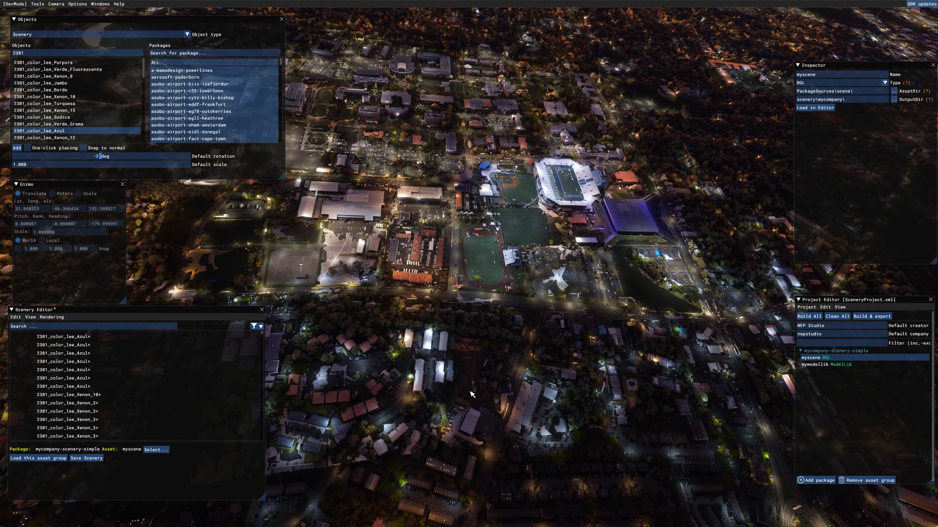
Search the objects for "xenon" and place 2301_color_lee_Xenon_3 lights in the dark residential area across the main road from the stadium.
double_click(39, 53)
text(xenon)
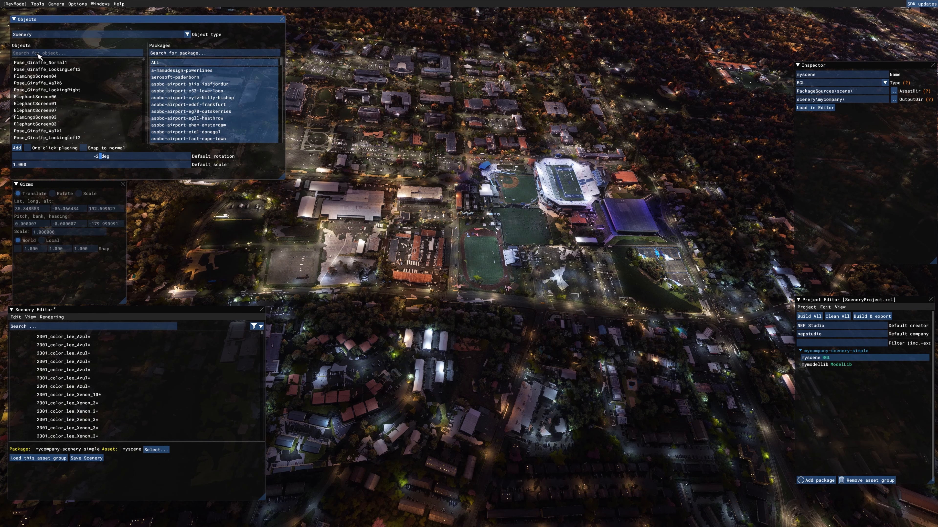
click(43, 97)
click(27, 148)
click(478, 430)
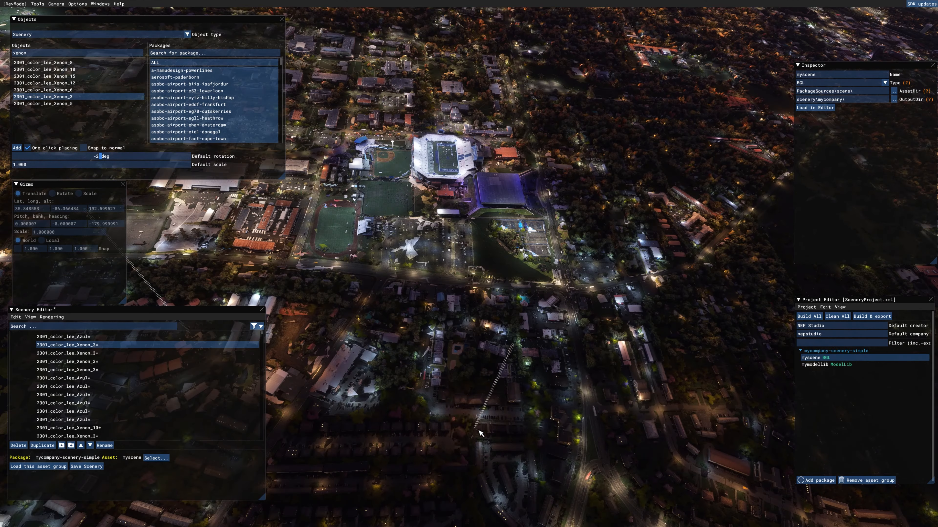
Place further xenon lights among the houses and along the roads below the arena and tennis courts.
click(82, 104)
click(628, 410)
click(585, 416)
click(559, 351)
click(521, 431)
click(540, 316)
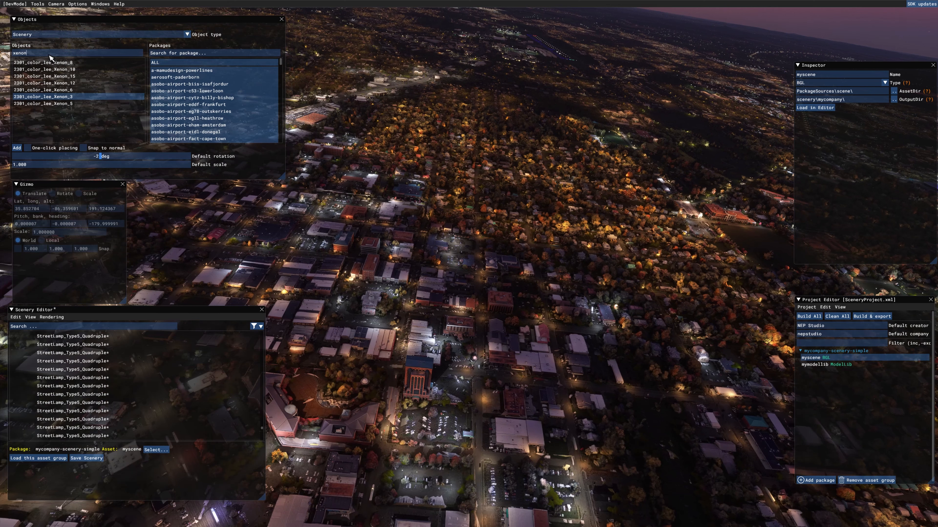
Search the objects for "amb", choose color_lee_light_1000W_ambar and place it in the downtown area with one-click placing on.
click(51, 54)
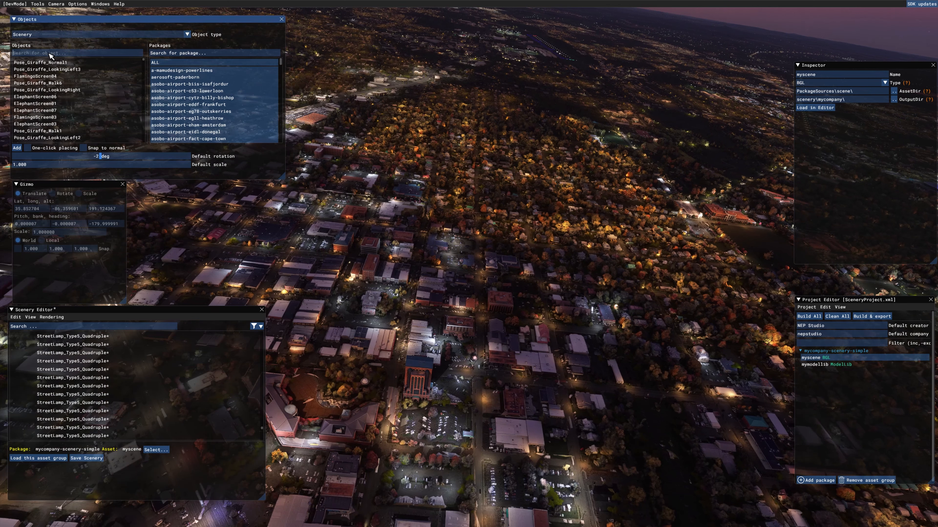
key(ctrl+a)
key(BackSpace)
text(a)
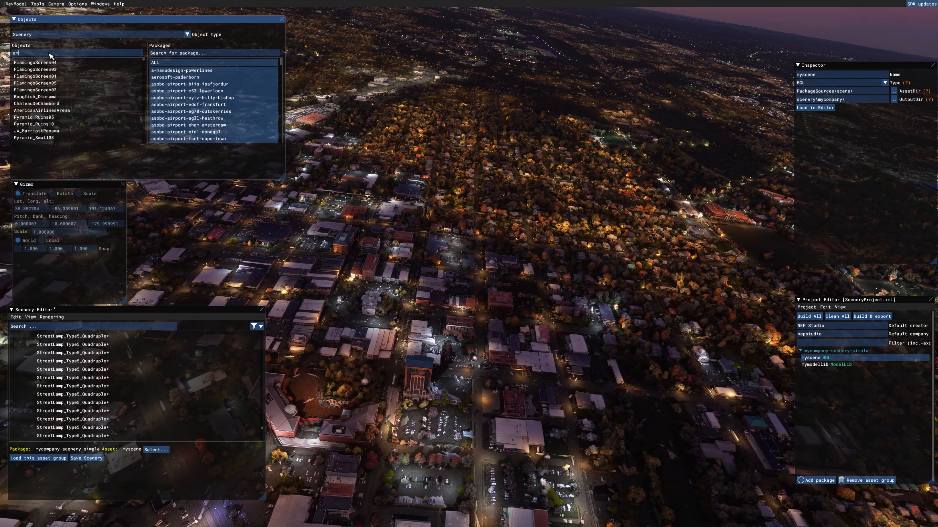
text(mb)
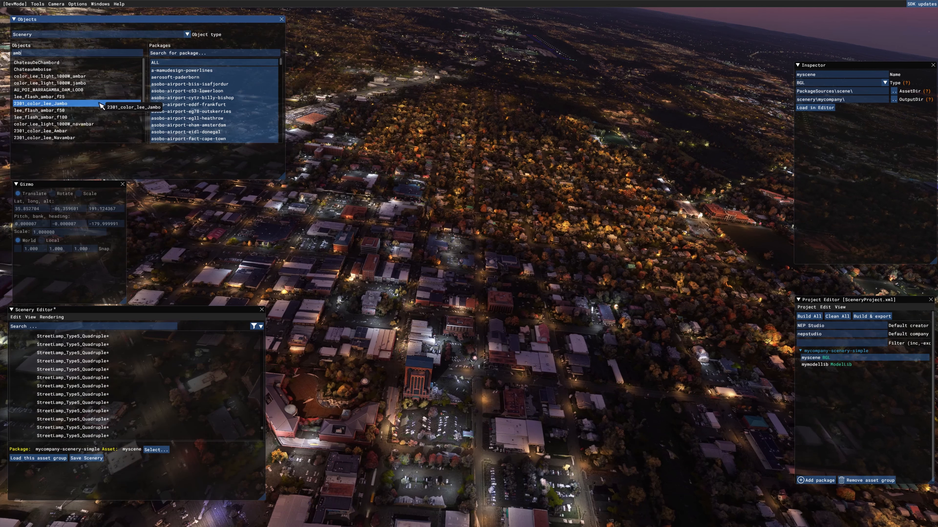
click(43, 131)
click(27, 148)
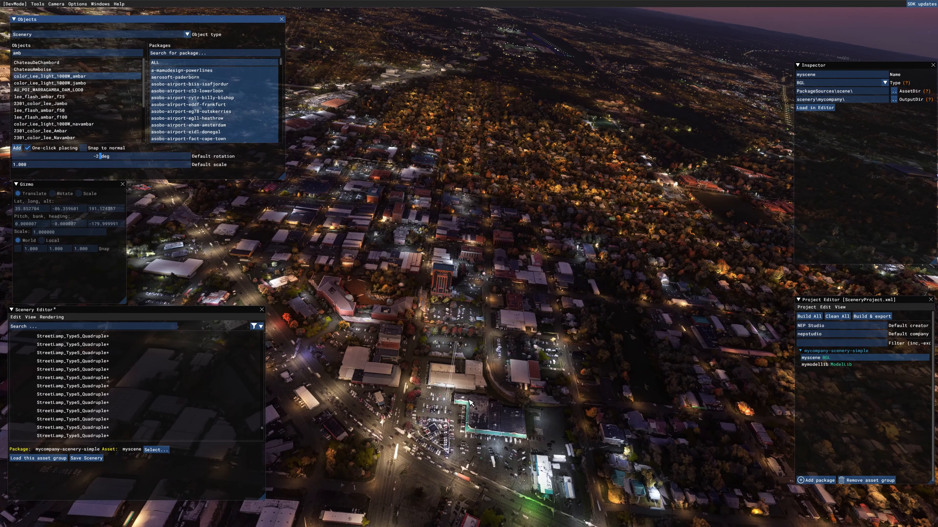
click(514, 394)
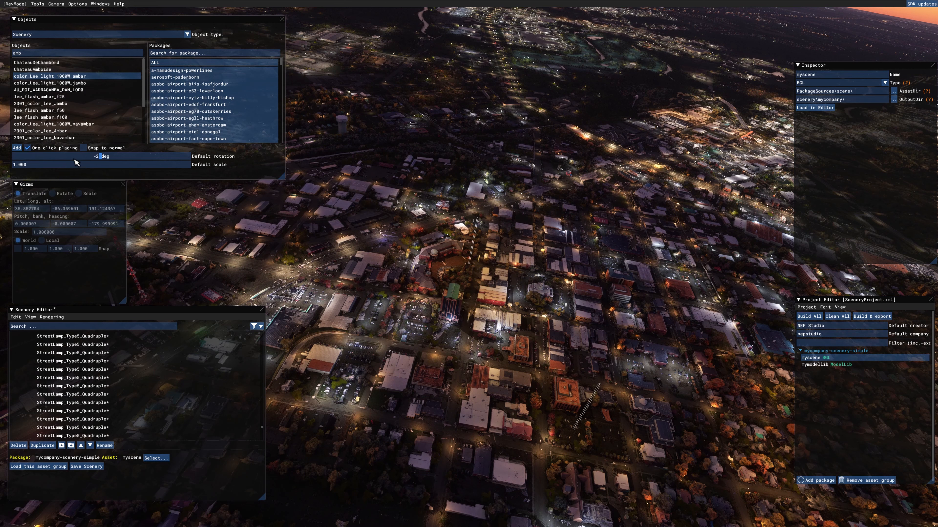
Turn off one-click placing, search the objects for "ciano" and add a 2301_color_lee_Ciano light beside the tall downtown building.
click(27, 147)
double_click(49, 53)
key(BackSpace)
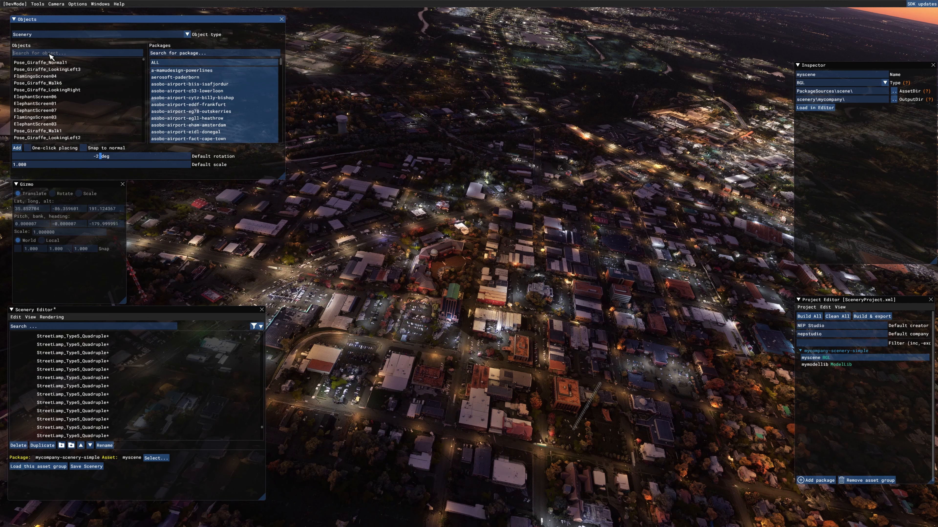
text(ciano)
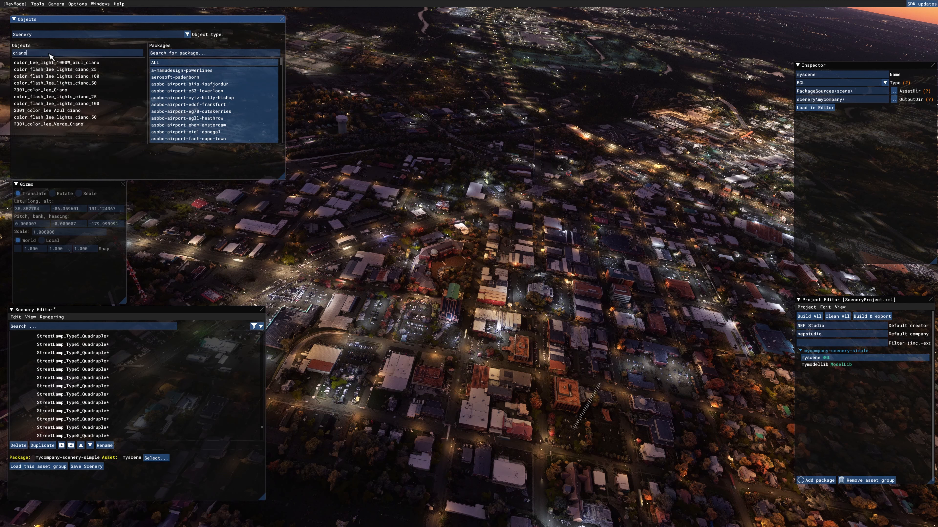
click(18, 148)
drag(437, 285, 415, 364)
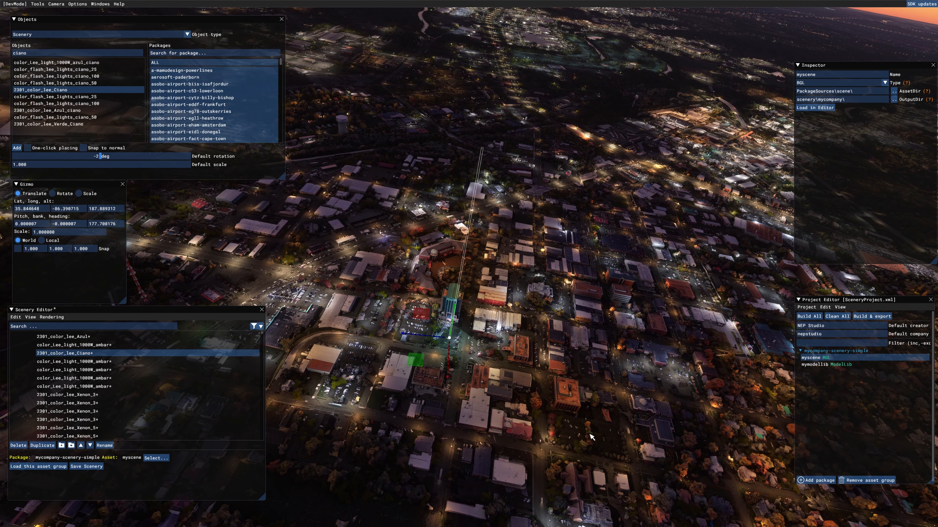
Unsnap the downtown Ciano light from the ground, set its offset to ground to 50 and reposition it by the tall building.
right_drag(591, 433, 581, 399)
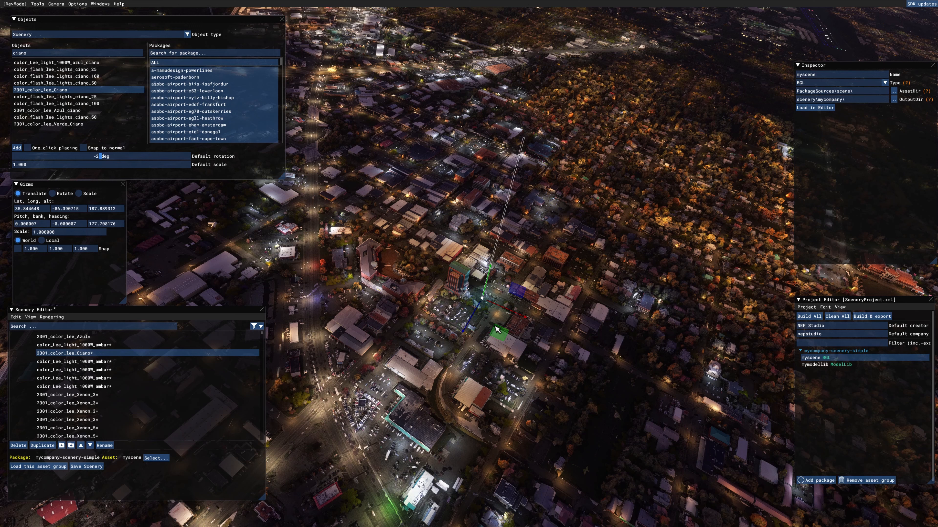
click(31, 317)
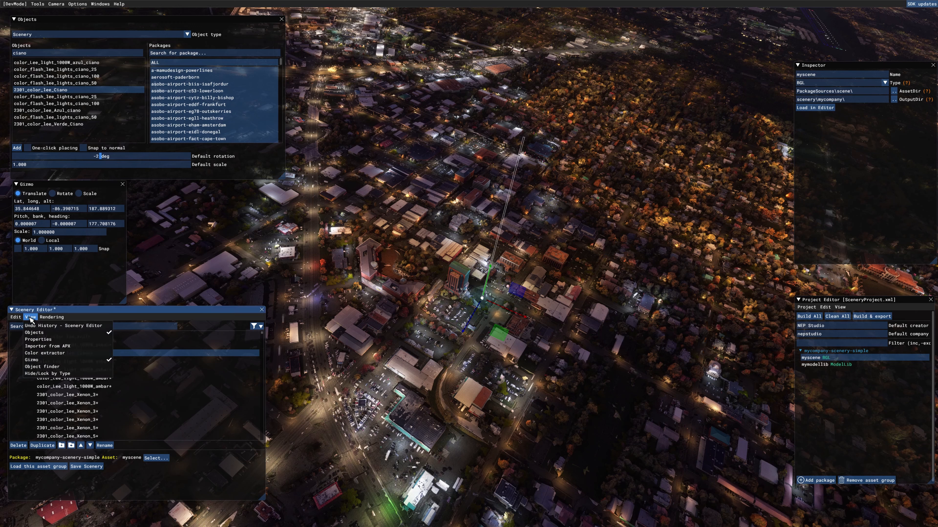
click(55, 340)
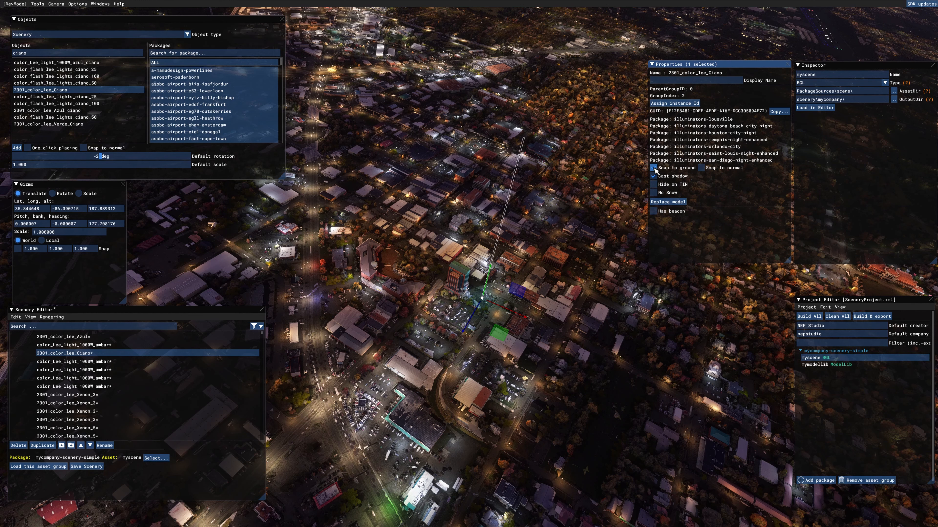
click(654, 168)
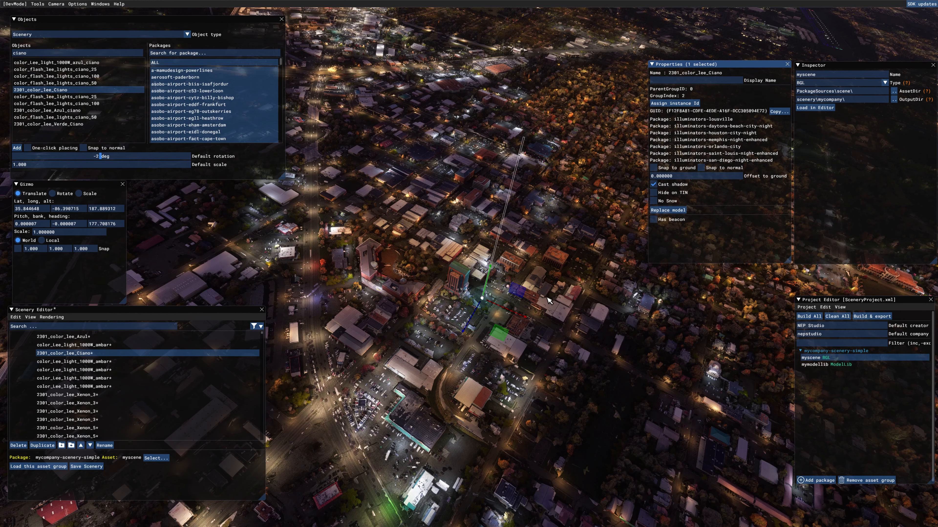
double_click(681, 176)
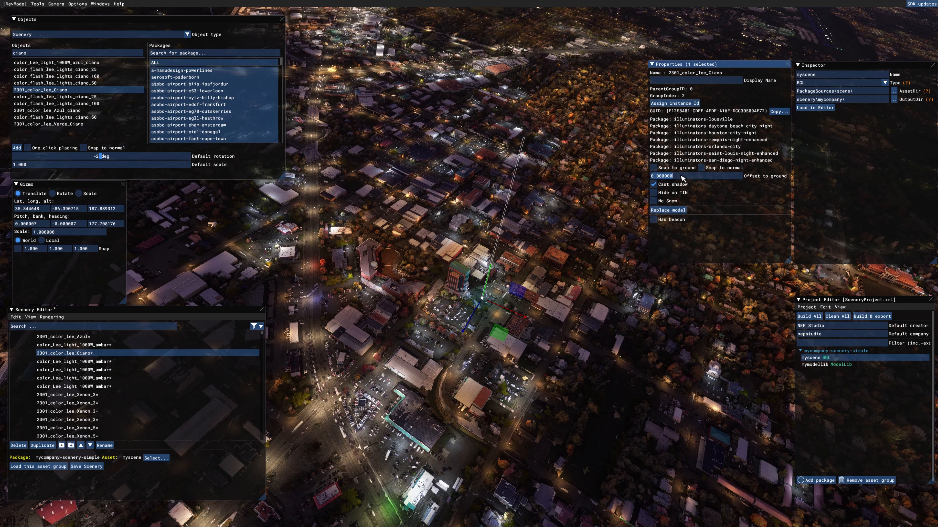
text(50)
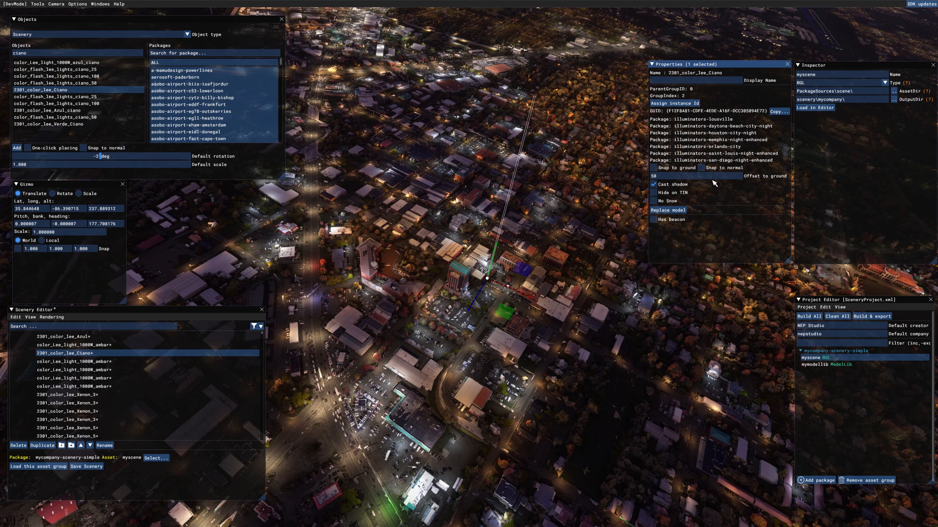
click(501, 317)
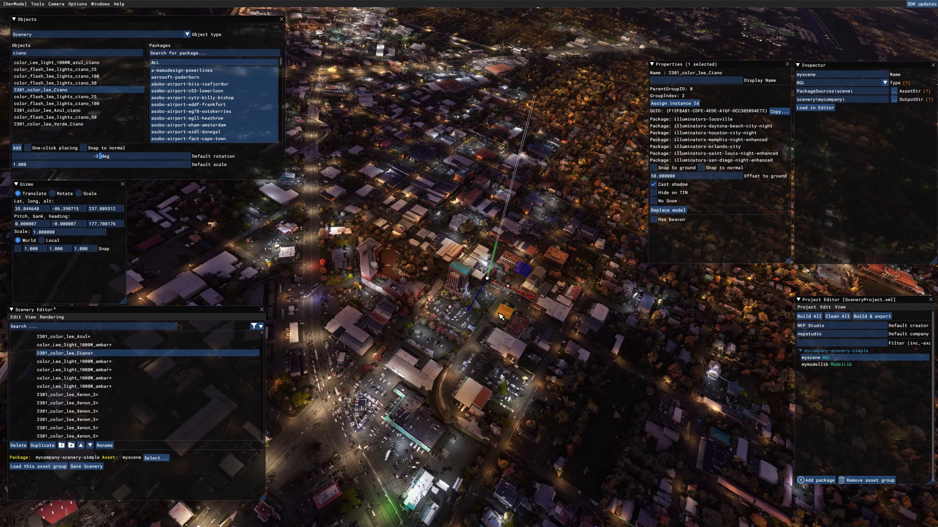
drag(504, 315, 479, 306)
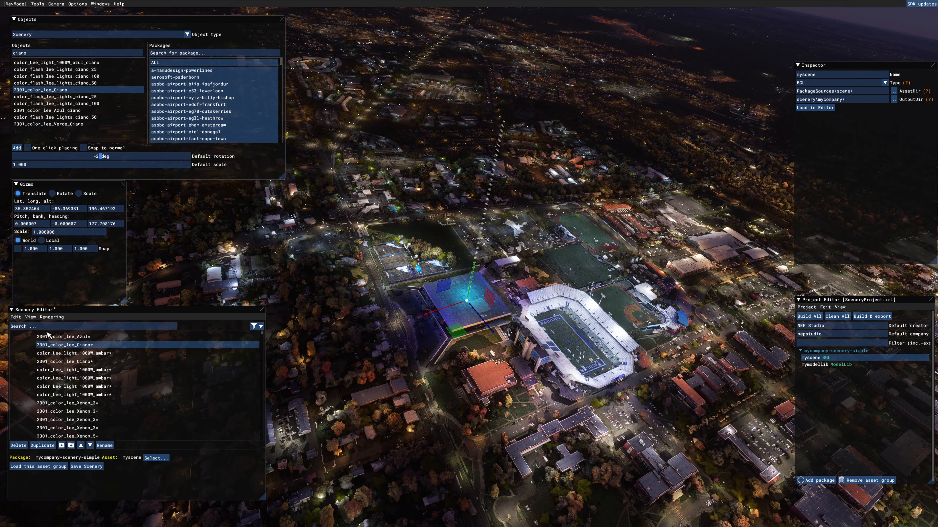
Unsnap the Ciano light on the arena roof from the ground, set its offset to ground to 25 and shift it across the roof.
click(31, 318)
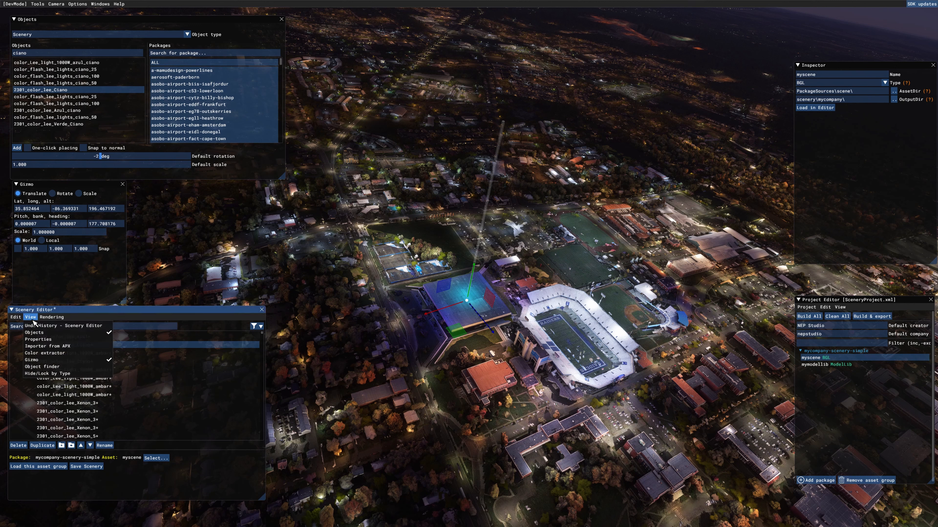
click(52, 340)
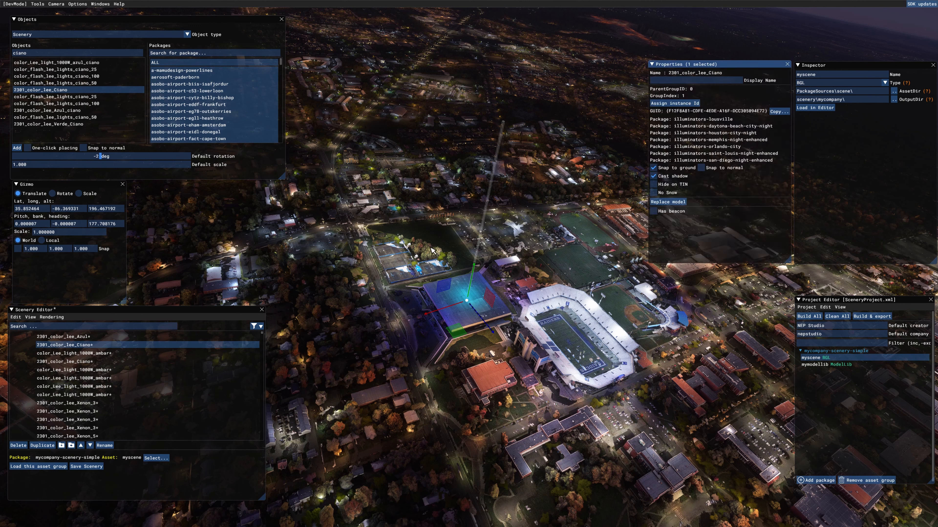
click(654, 168)
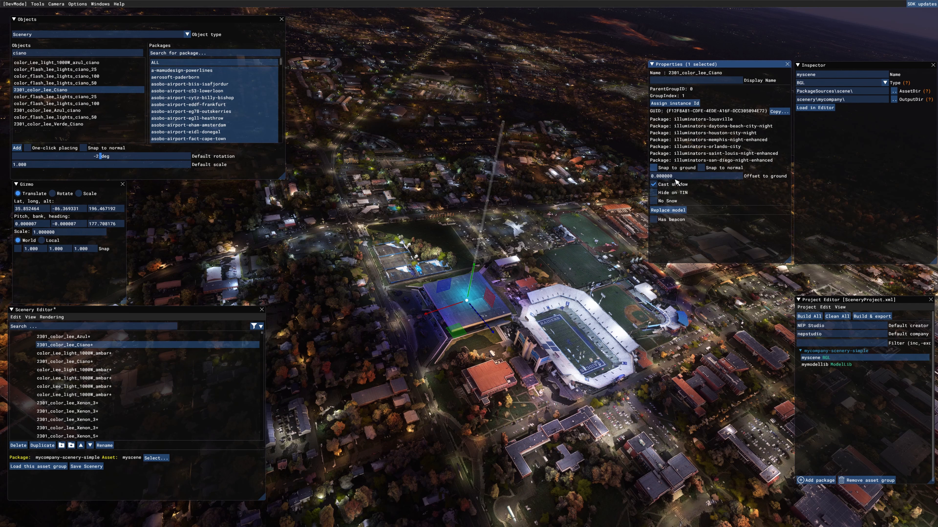
click(688, 178)
text(50)
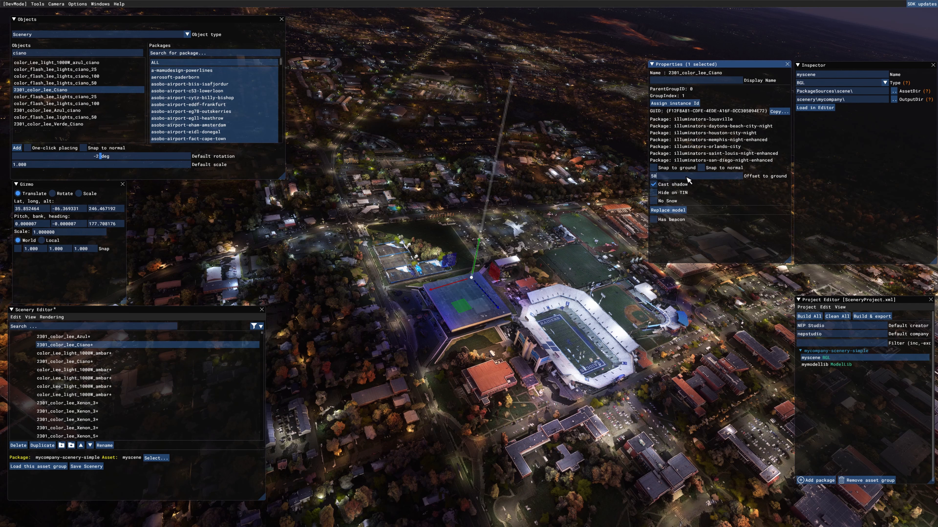
key(BackSpace)
key(BackSpace)
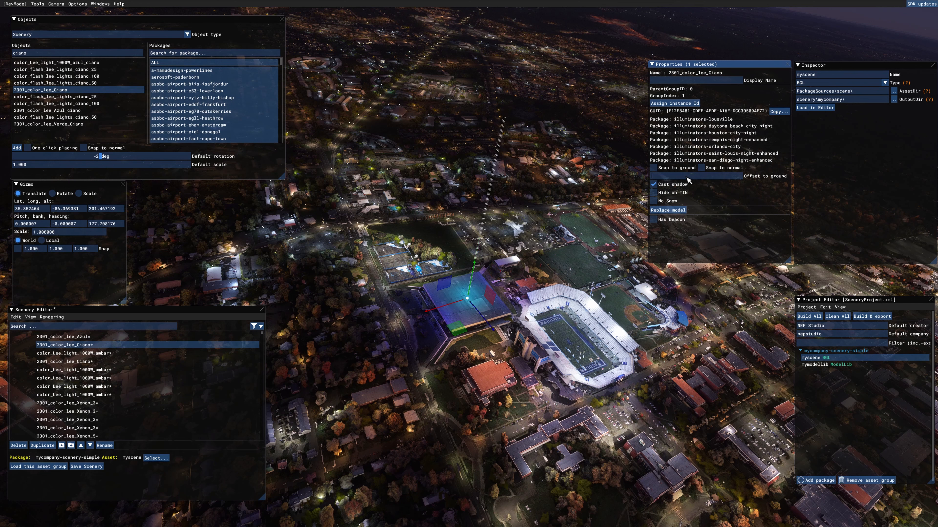
text(25)
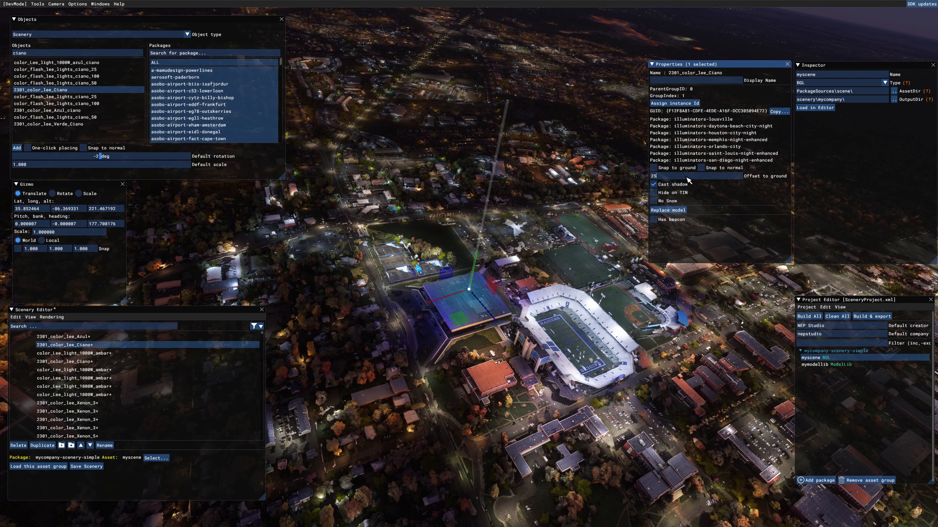
key(Return)
drag(464, 318, 433, 352)
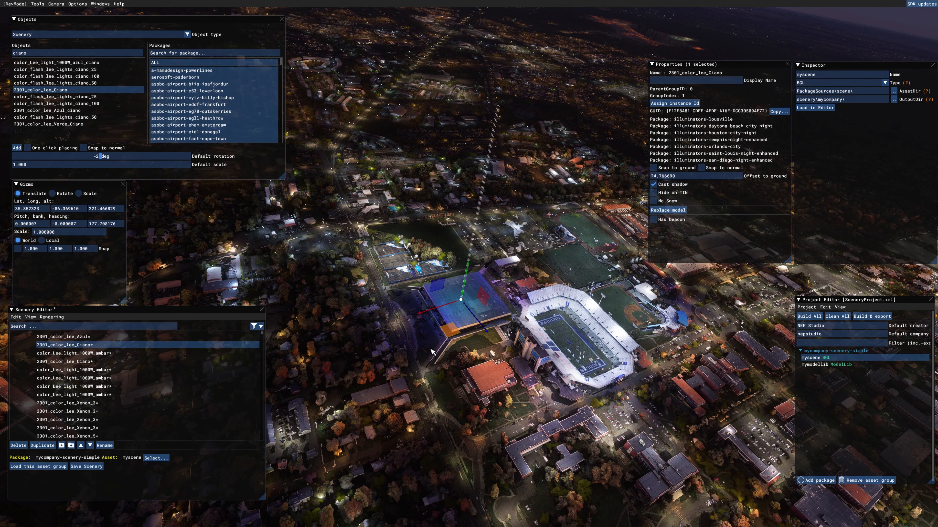
Duplicate the raised Ciano light three times and spread the copies over the arena roof.
click(42, 445)
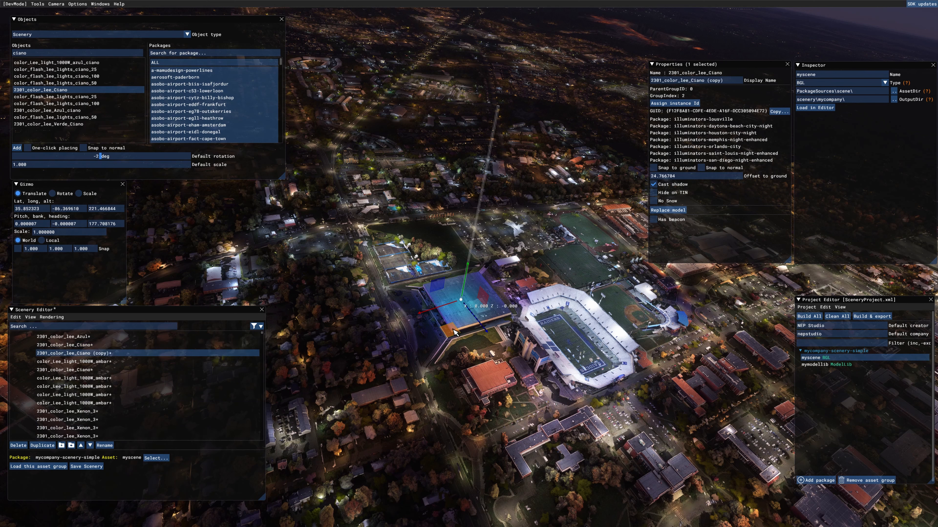
drag(454, 332, 468, 310)
click(42, 445)
click(42, 446)
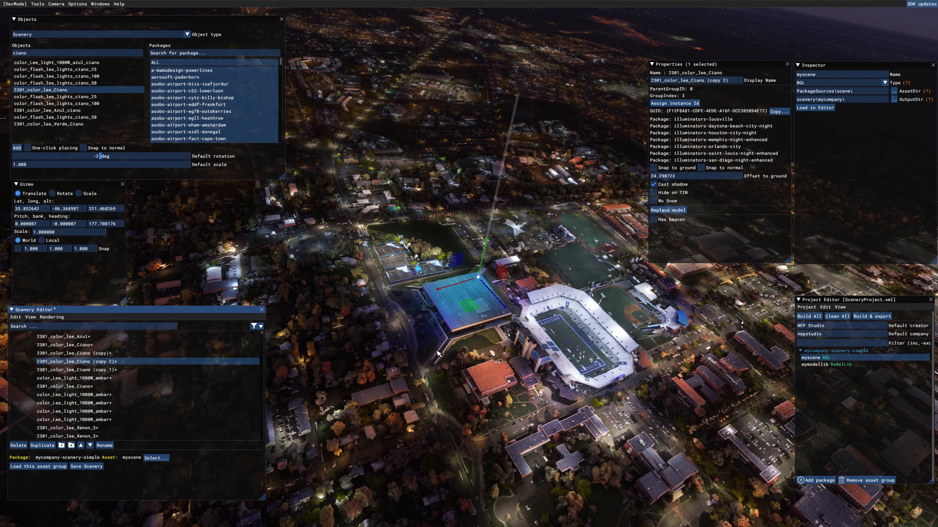
click(495, 325)
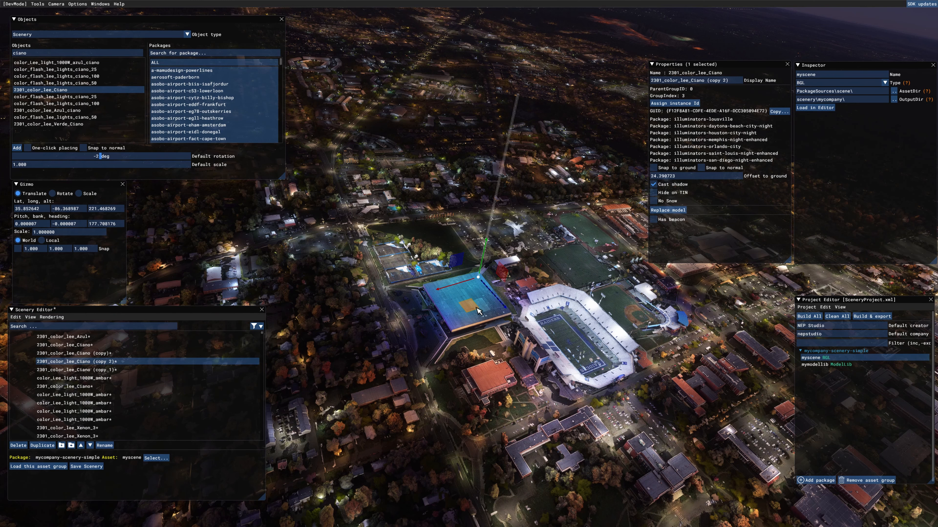
click(520, 417)
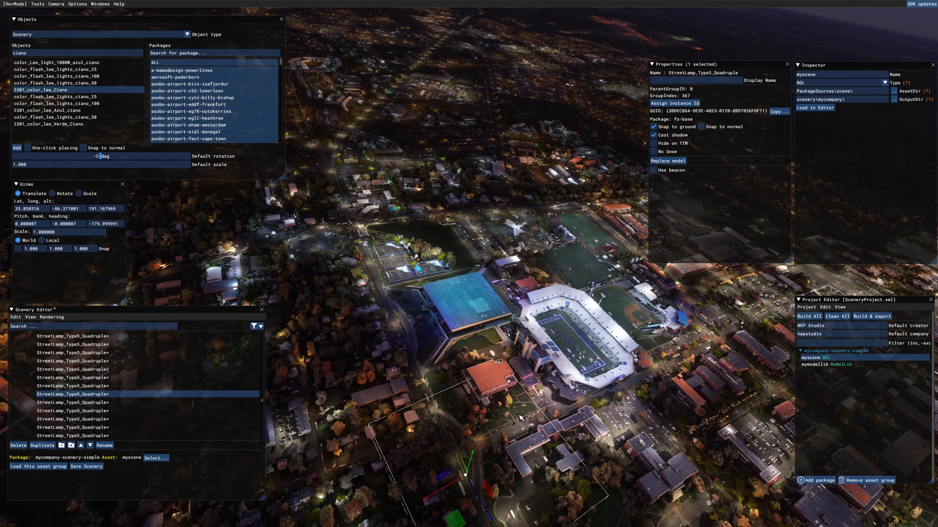
Examine the lighting of the stadium campus and its surroundings from near and far, and close the object's properties.
scroll(520, 415, down, 5)
middle_drag(591, 416, 526, 398)
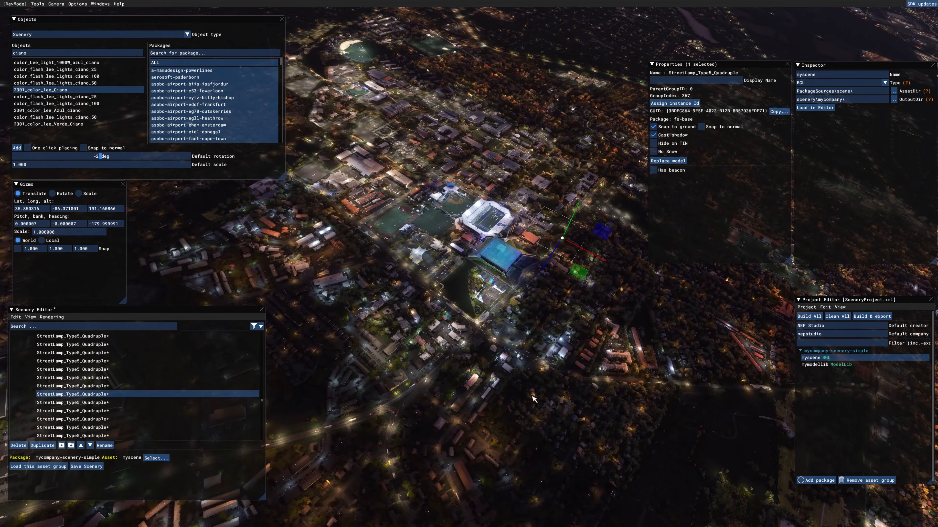
scroll(518, 399, up, 3)
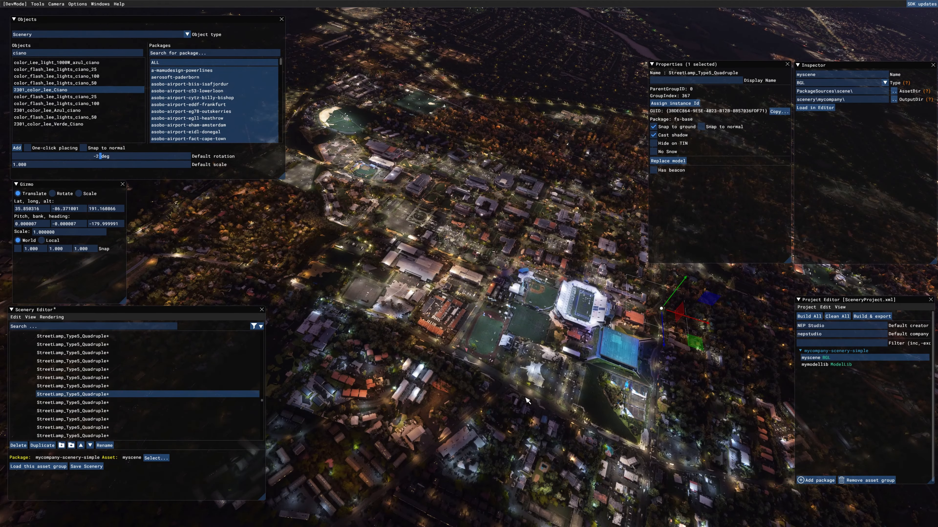
scroll(527, 401, down, 3)
scroll(591, 410, down, 3)
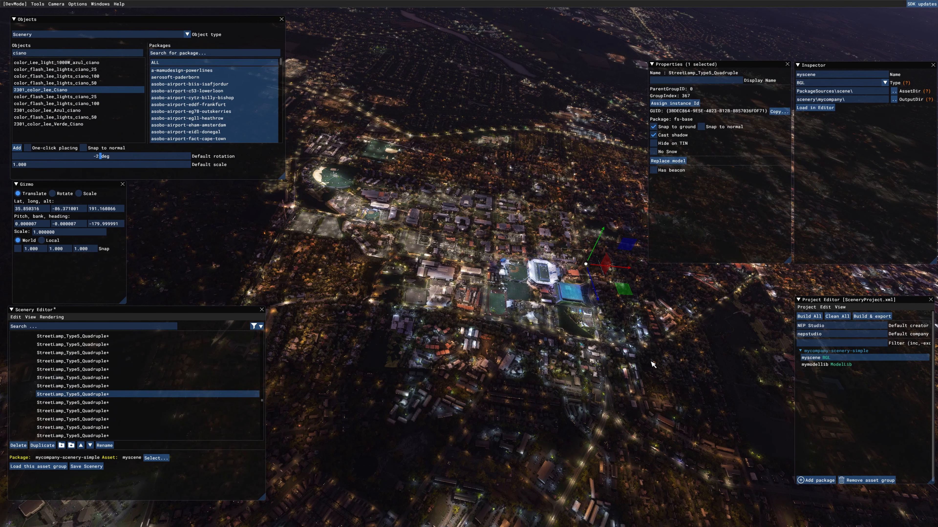
scroll(644, 403, up, 3)
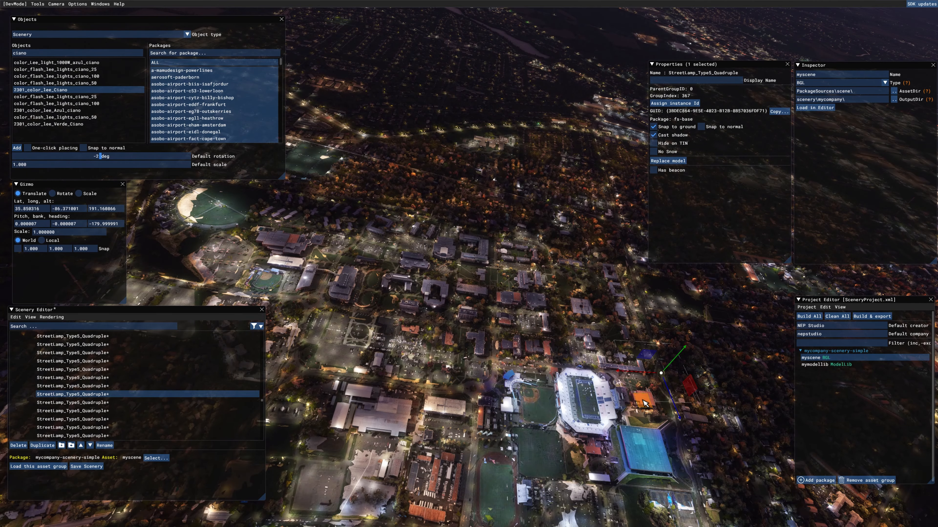
scroll(644, 401, down, 3)
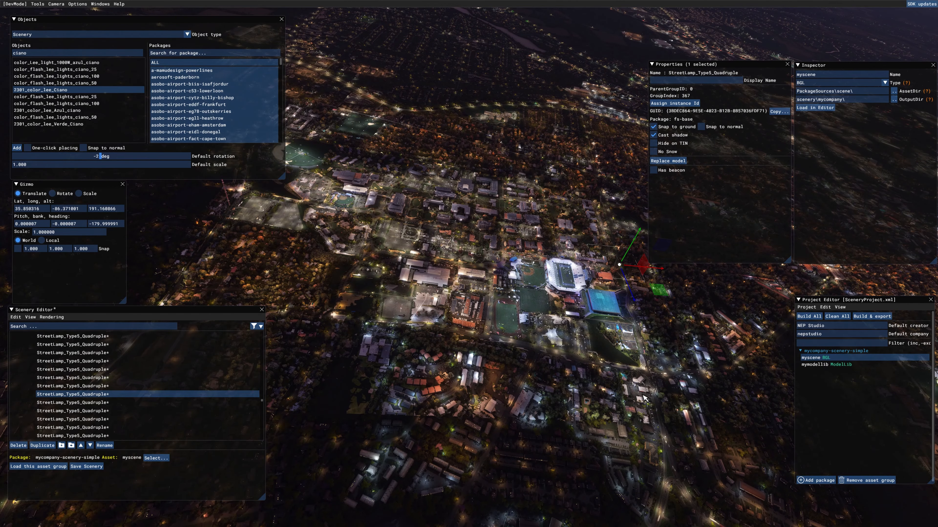
click(788, 64)
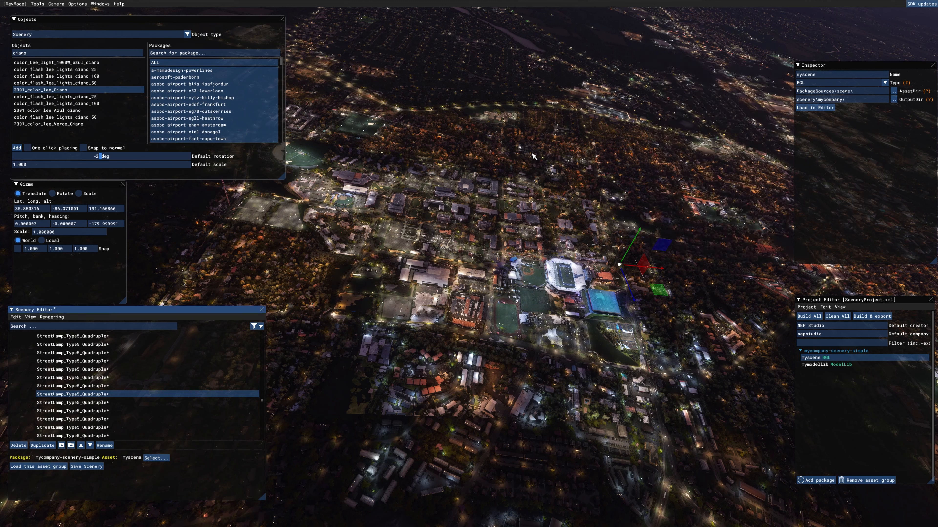
Move the simulator's time of day from evening to full night in the weather settings.
mouse_move(539, 4)
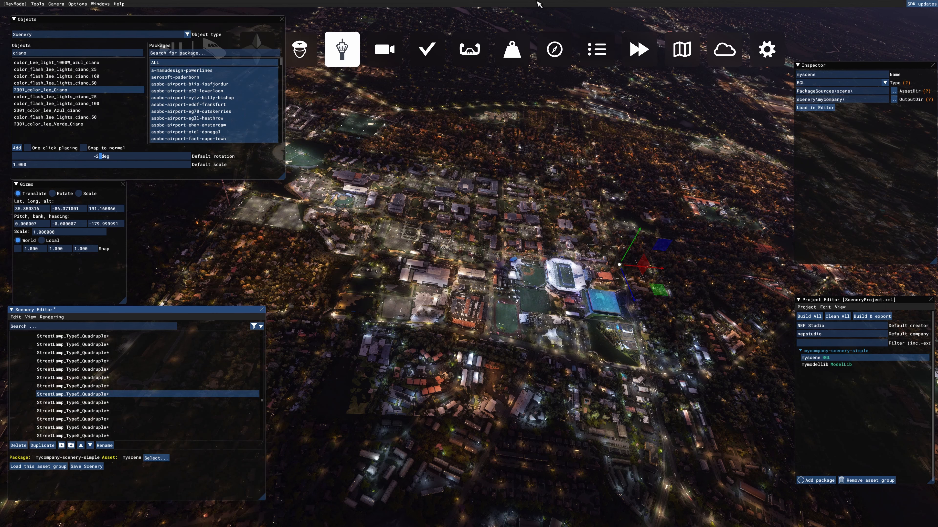
click(737, 55)
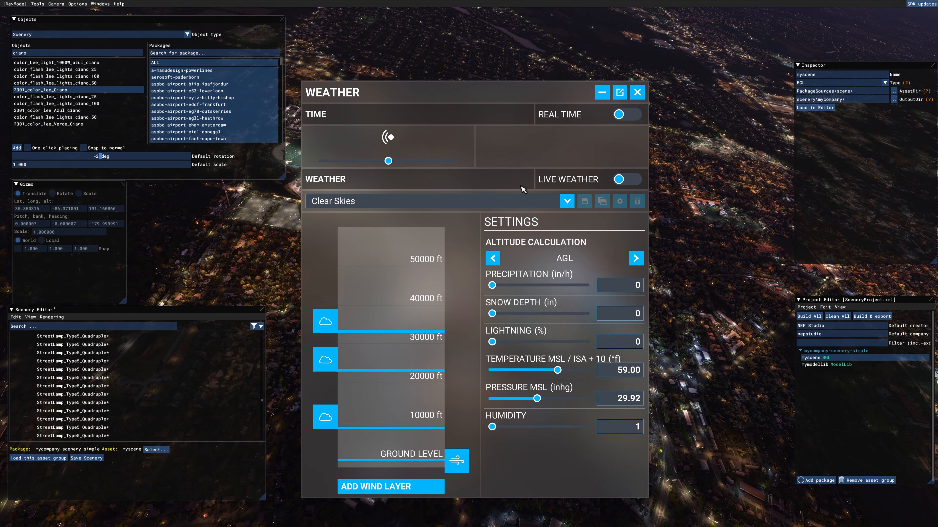
click(427, 169)
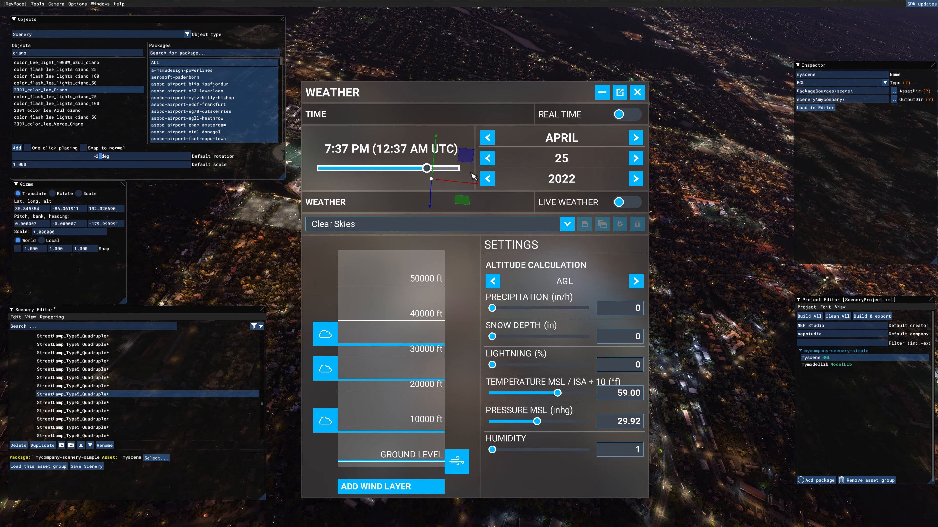
drag(473, 177, 508, 160)
click(637, 92)
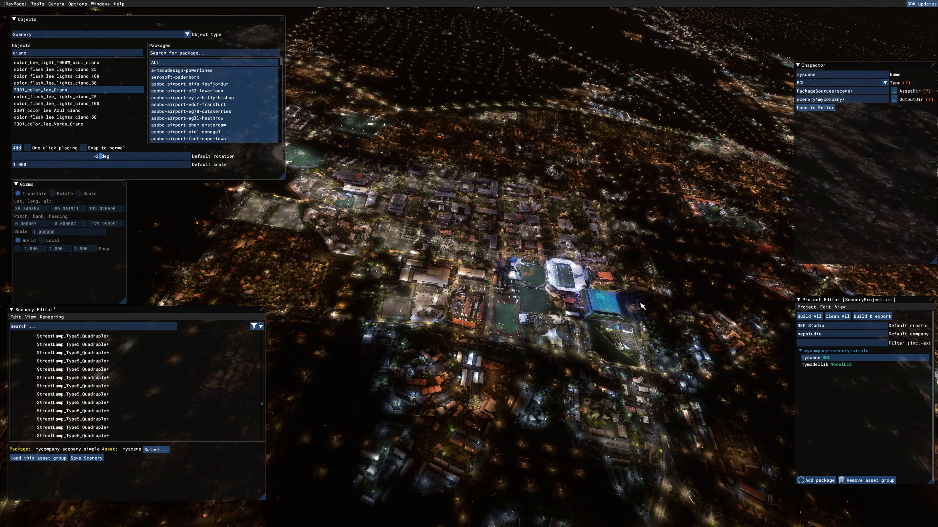
Examine the night lighting of the campus, ball fields and surrounding neighbourhoods from above.
scroll(643, 307, down, 6)
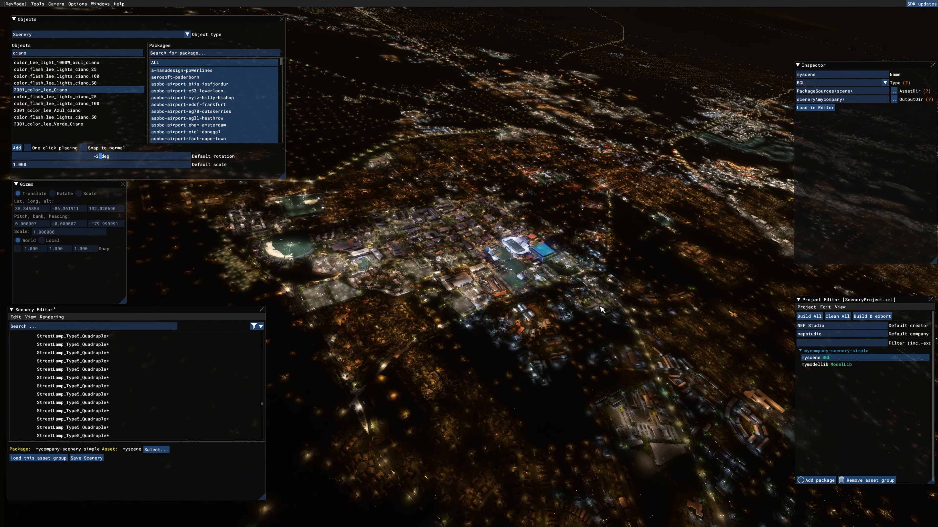
scroll(600, 310, up, 3)
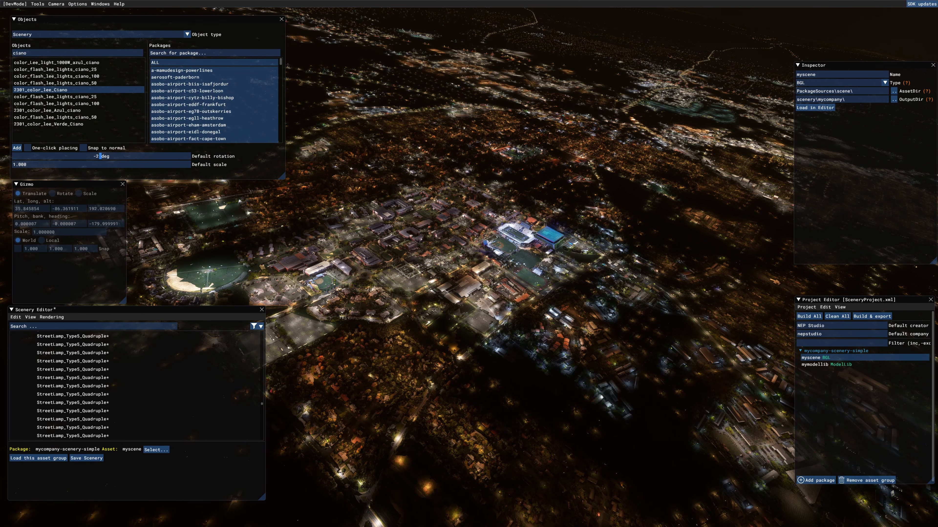
scroll(591, 322, up, 3)
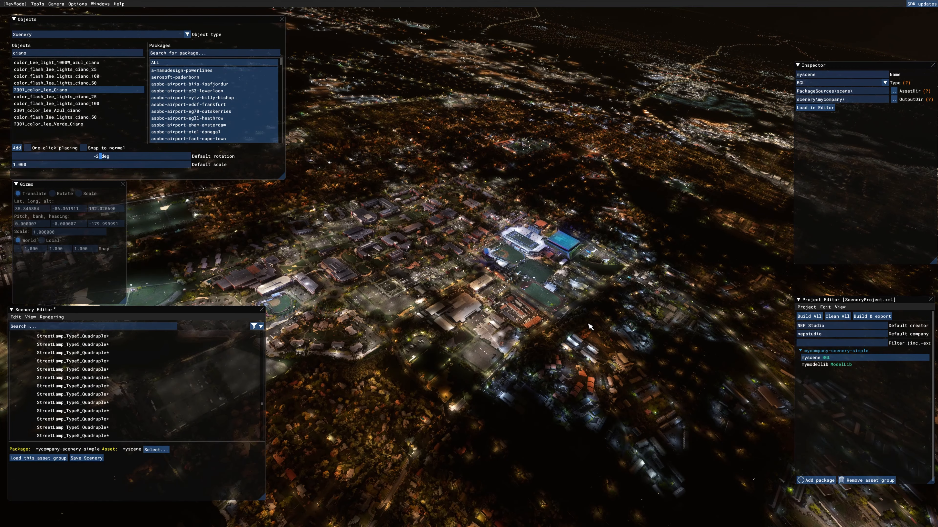
scroll(589, 326, down, 2)
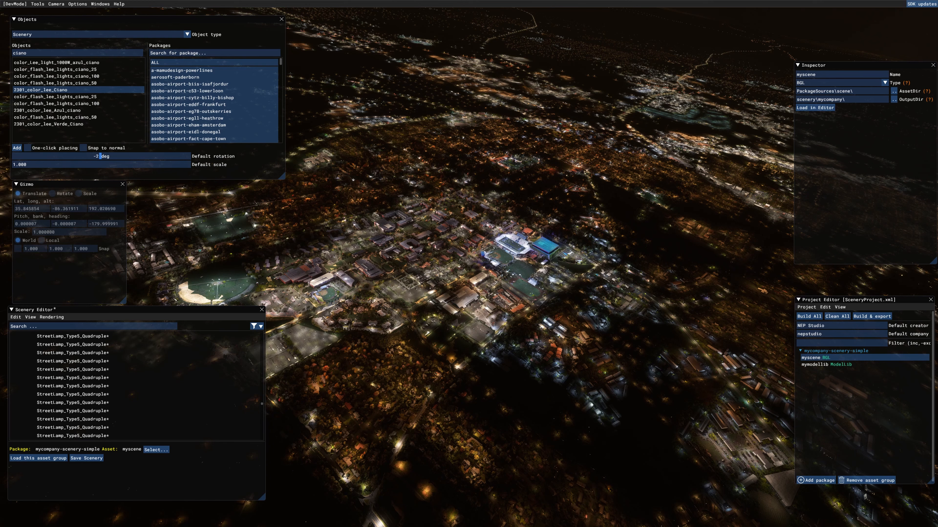
scroll(570, 332, up, 4)
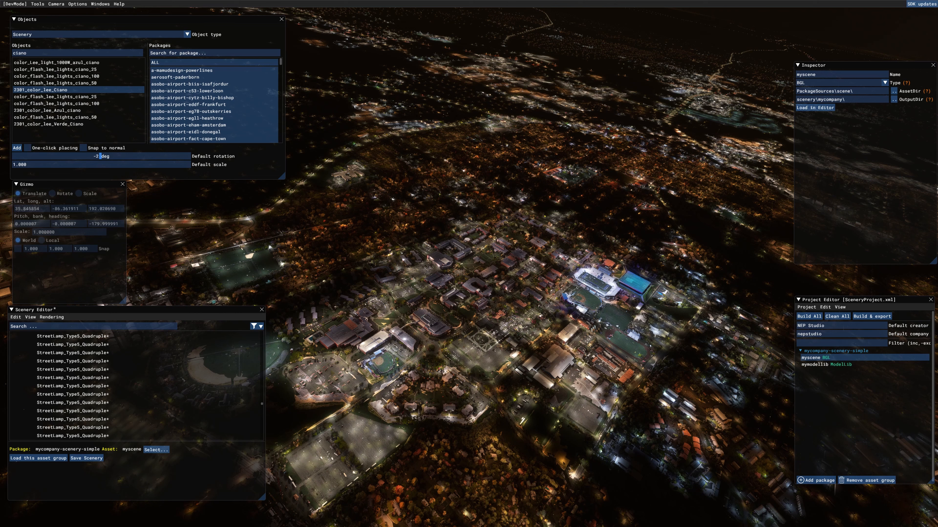
click(625, 377)
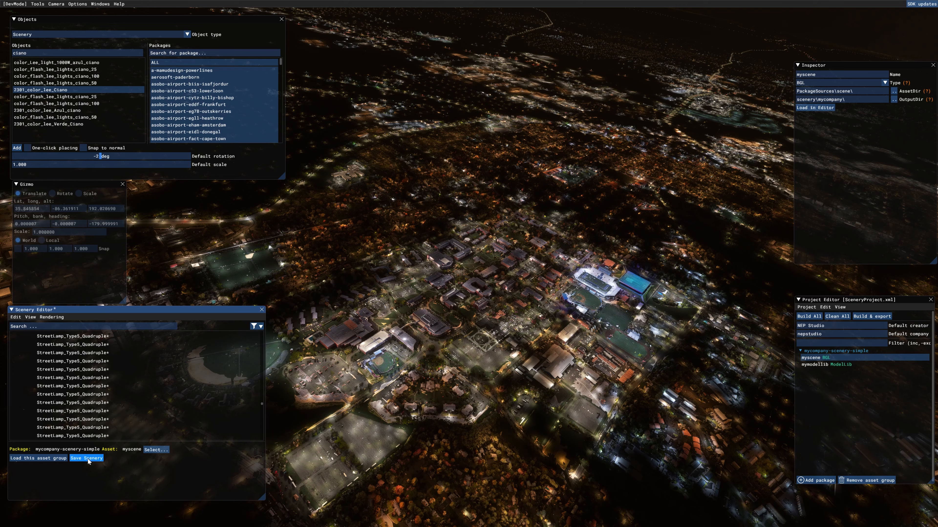
Start saving the scenery and choose the Simple-Scenery-Template - Copy folder.
click(88, 458)
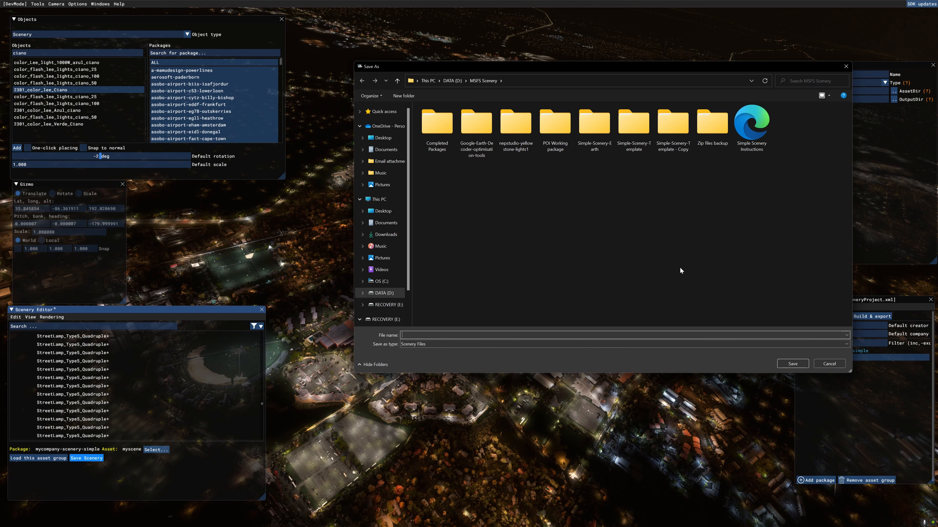
double_click(677, 131)
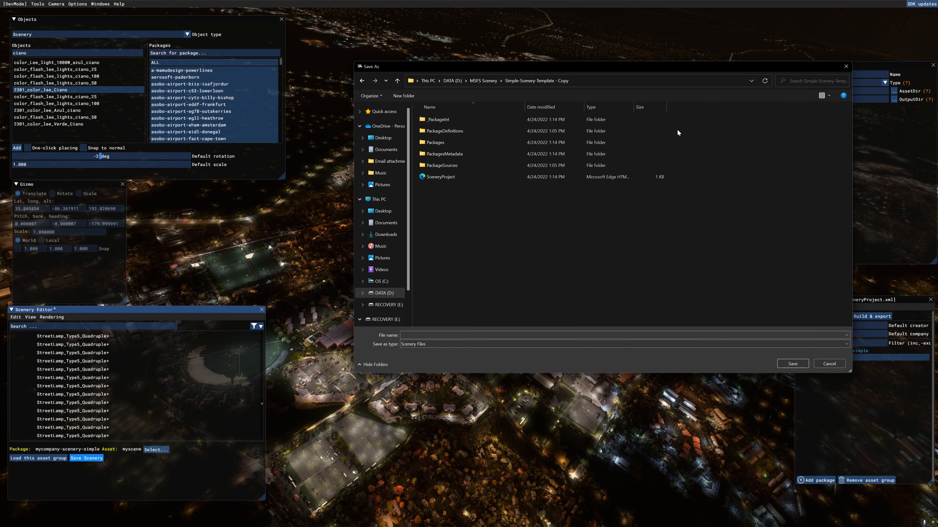